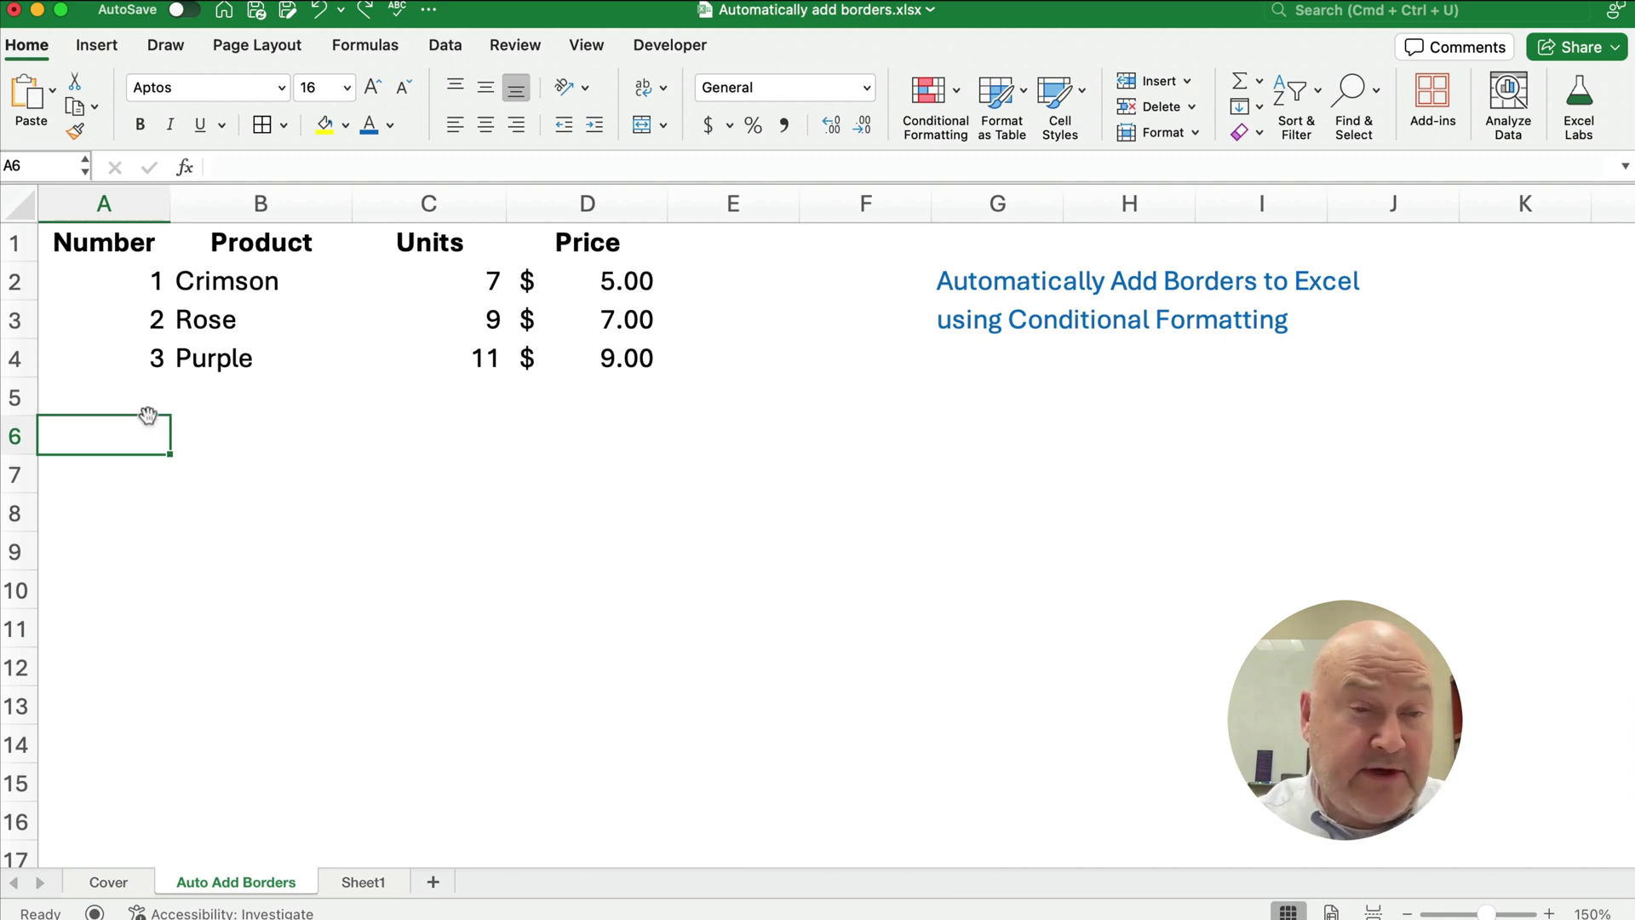
# - Apply All Borders to the Number, Product, Units and Price table in A1:D4
pyautogui.moveTo(81, 237); pyautogui.dragTo(584, 357)
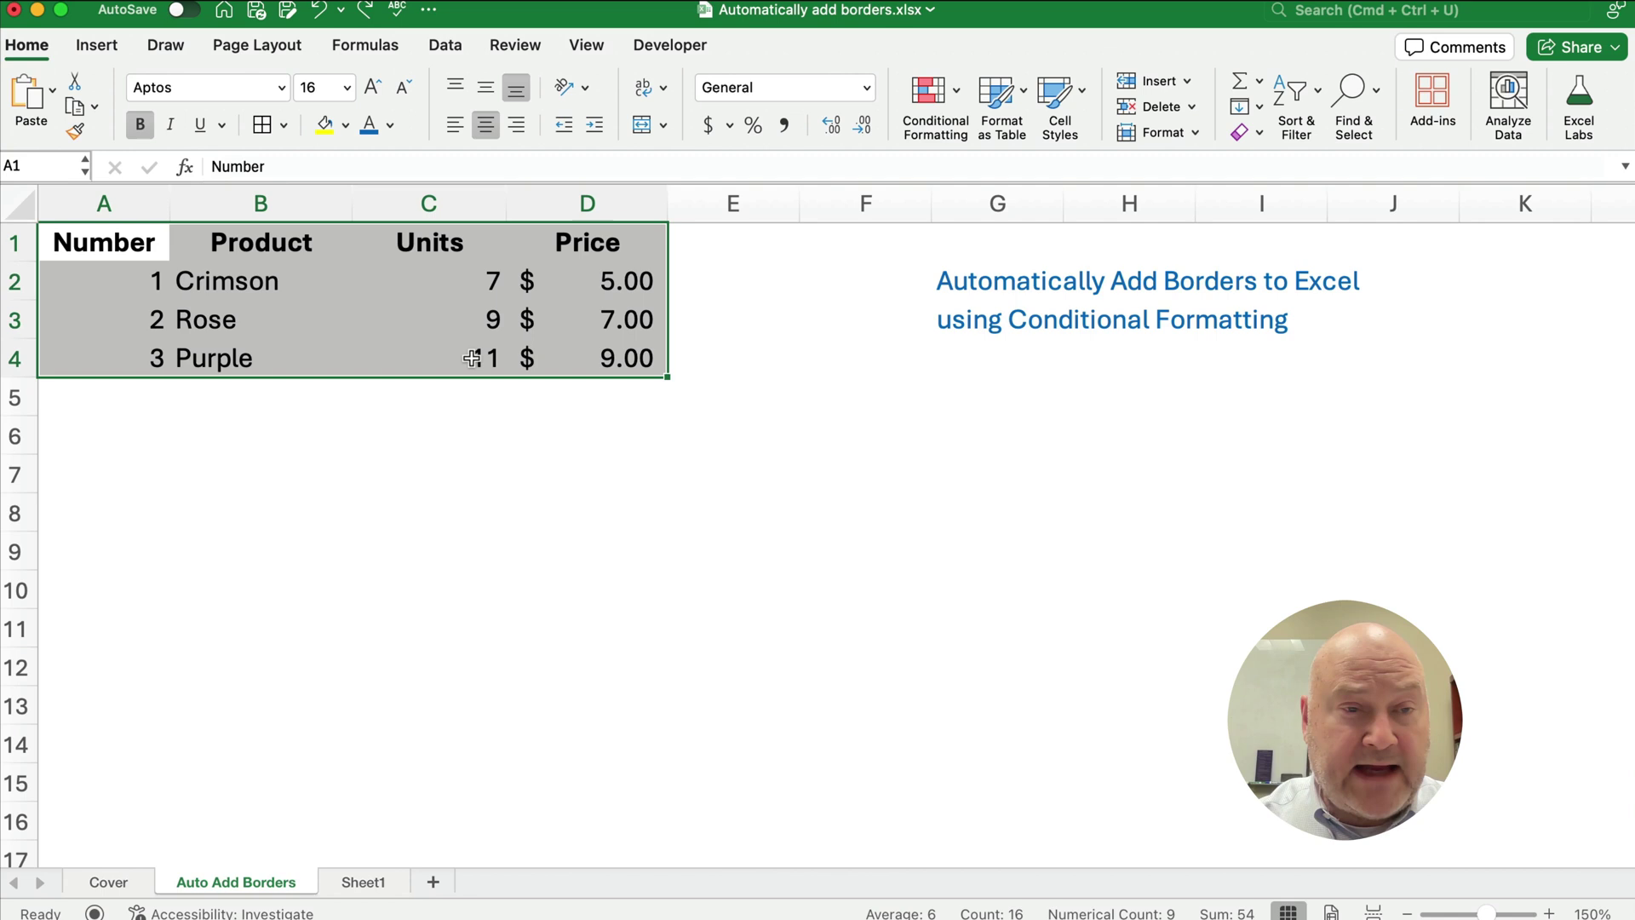
pyautogui.click(284, 126)
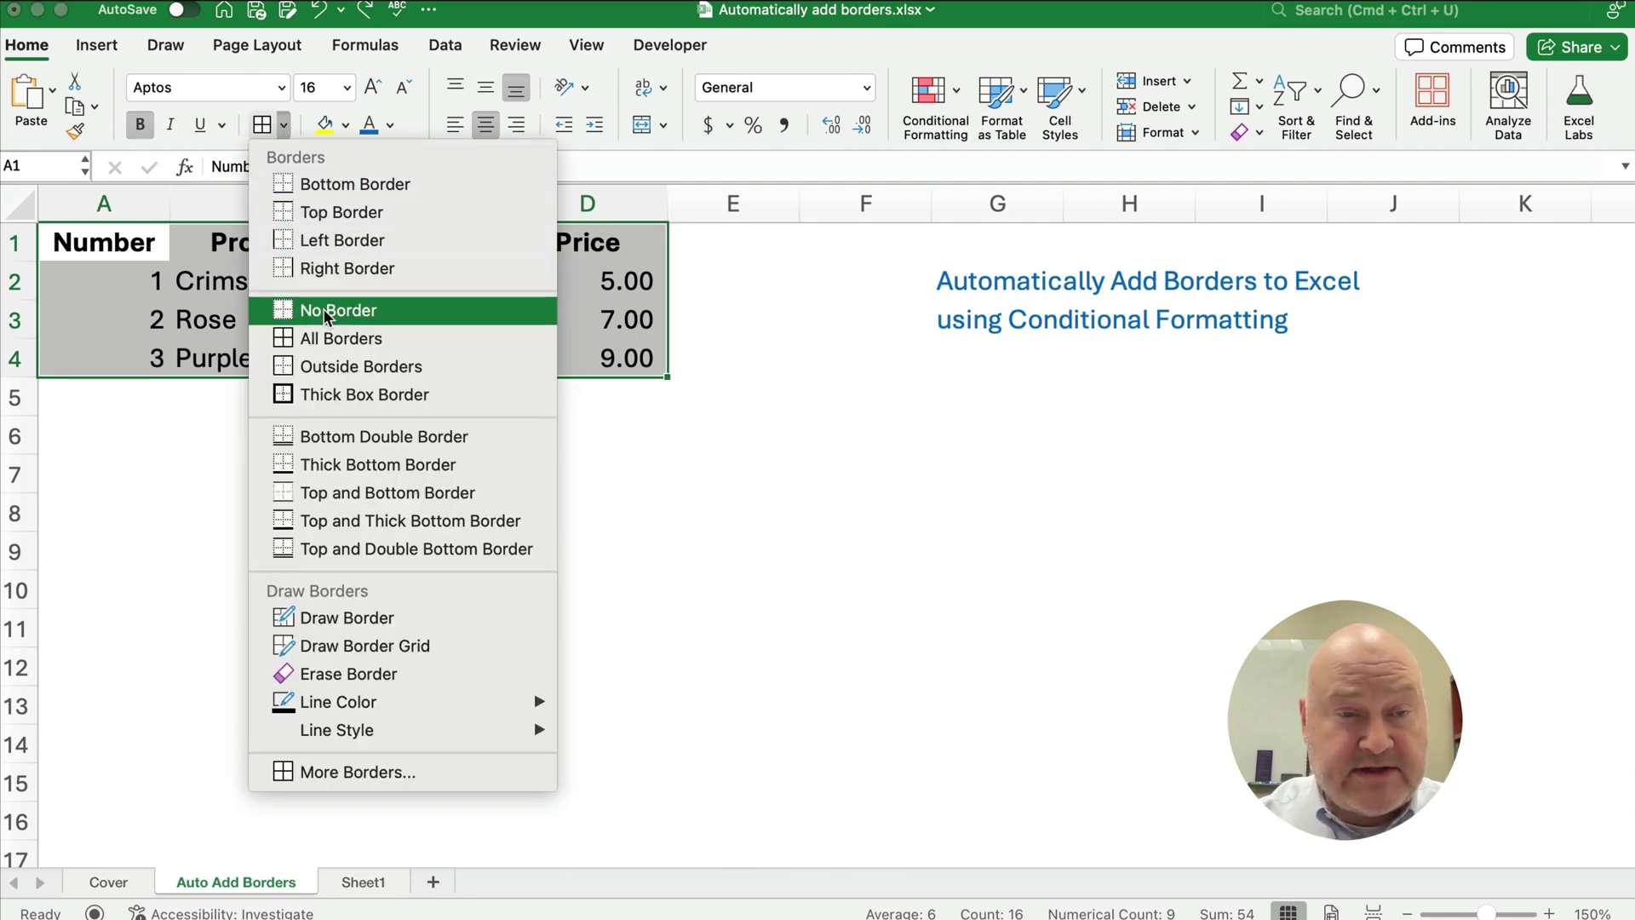
pyautogui.click(340, 338)
pyautogui.click(293, 504)
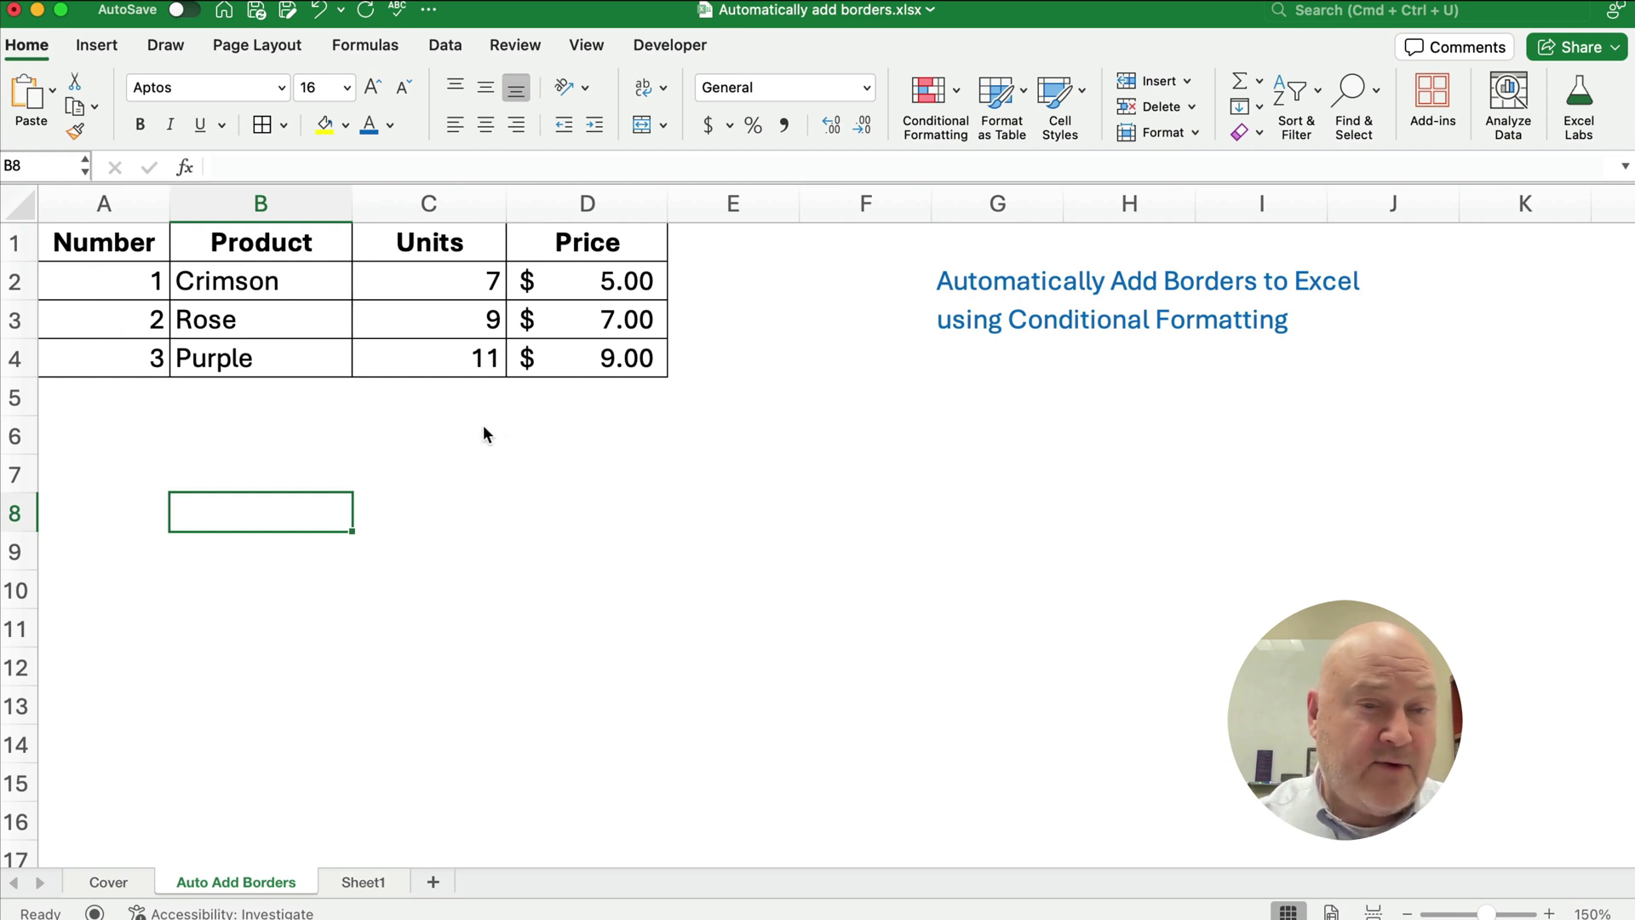
pyautogui.click(153, 406)
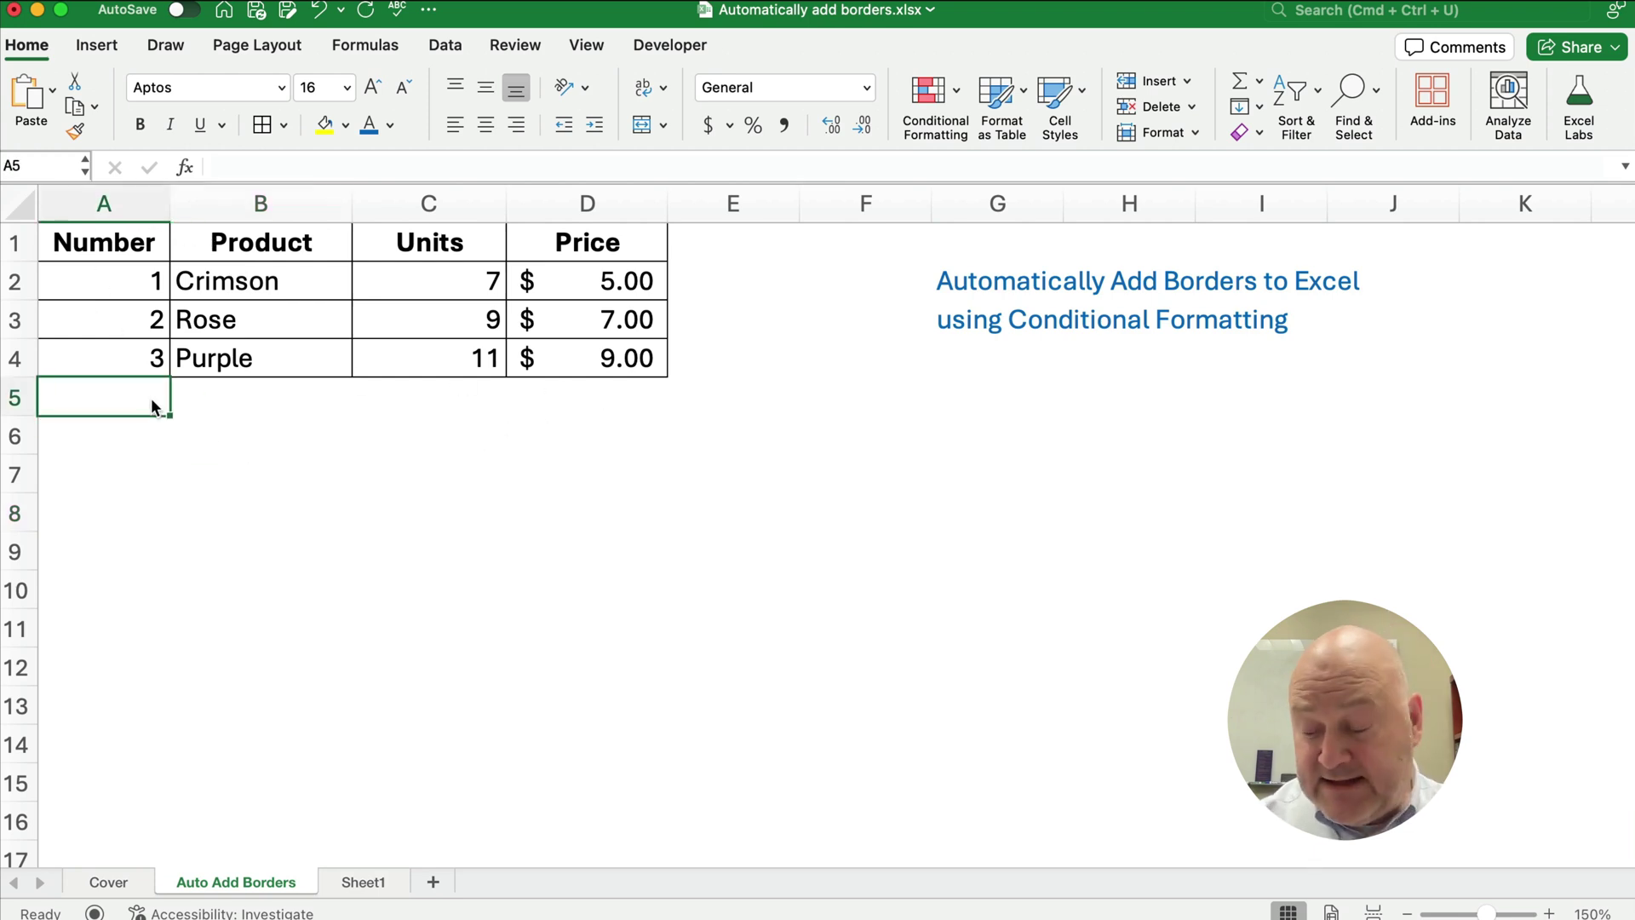
pyautogui.write('4')
pyautogui.press('Return')
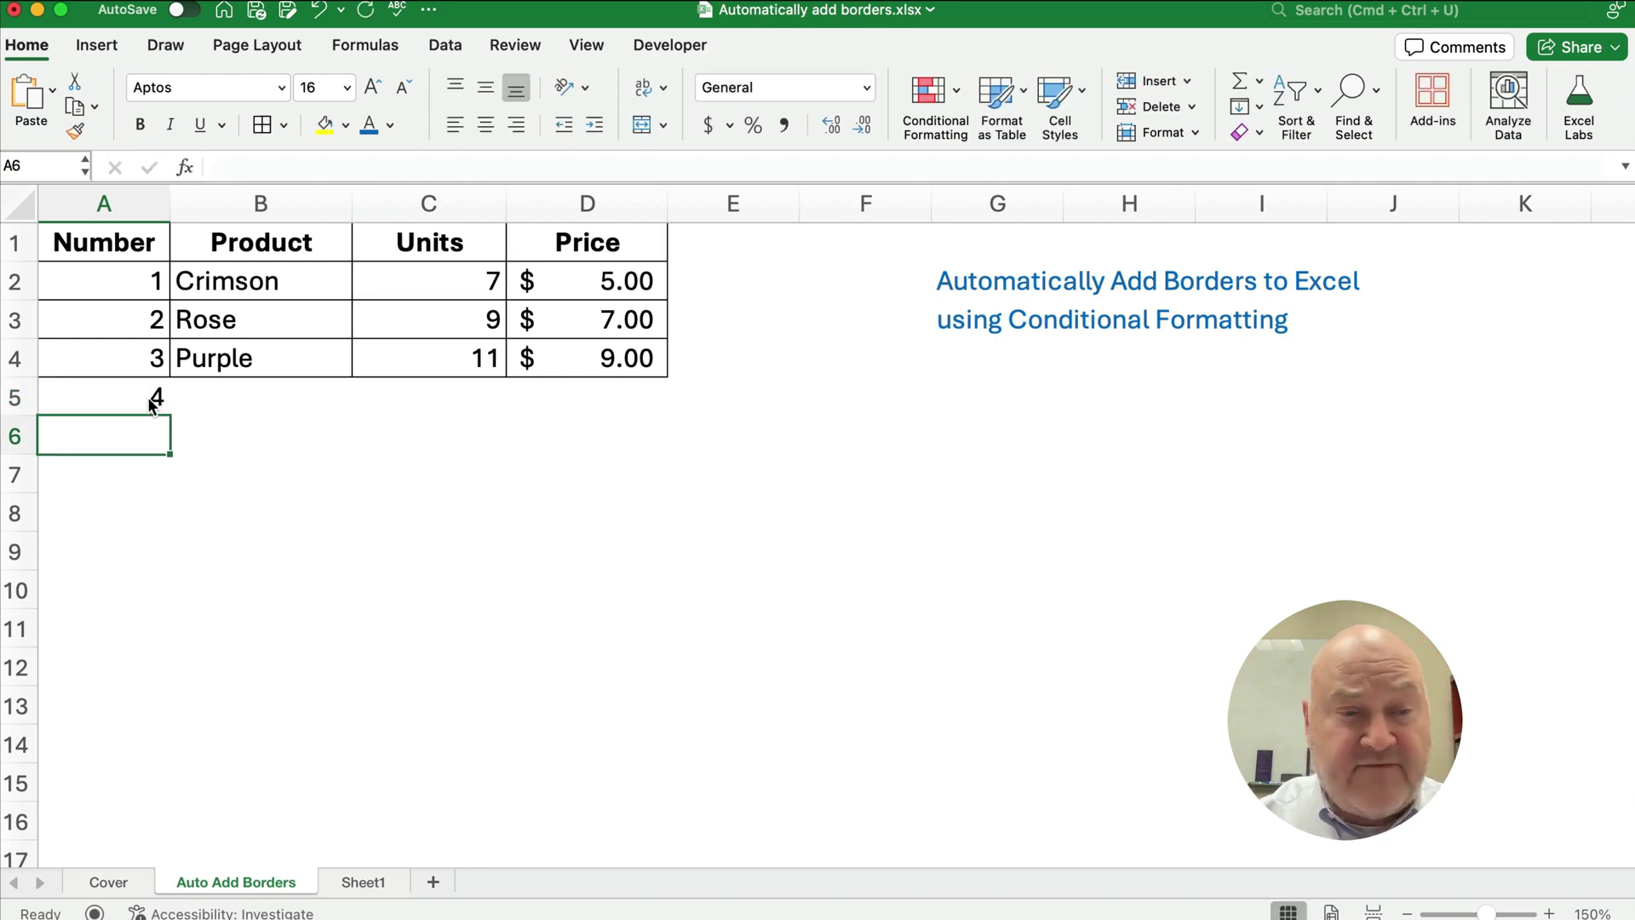
pyautogui.write('5')
pyautogui.press('Return')
pyautogui.write('6')
pyautogui.press('Return')
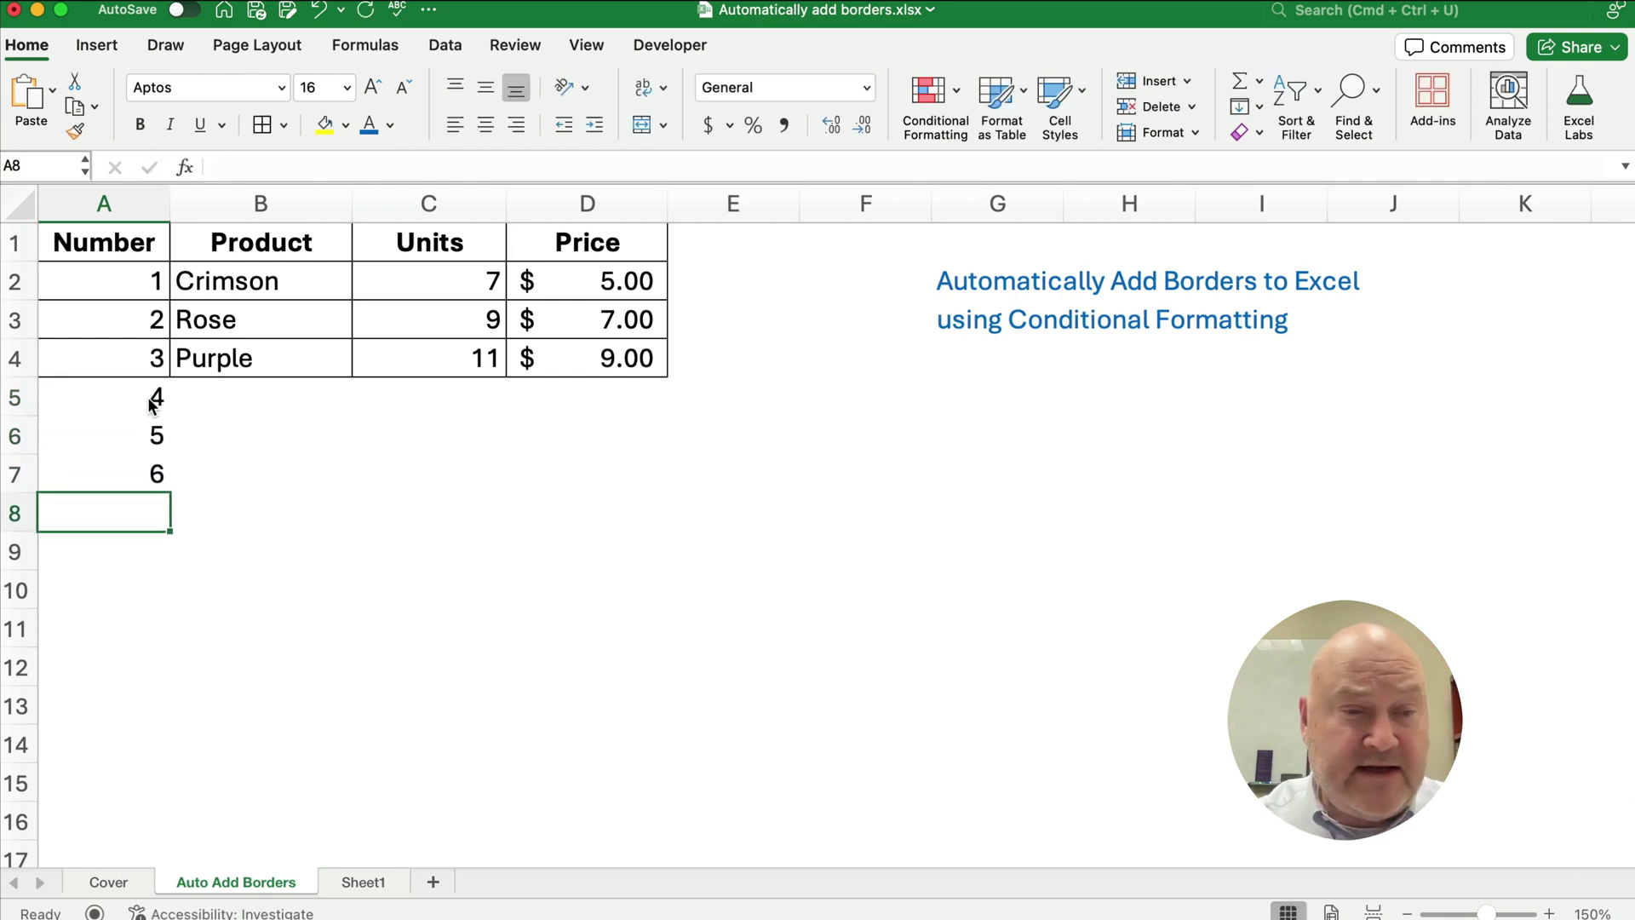
pyautogui.moveTo(130, 399); pyautogui.dragTo(586, 476)
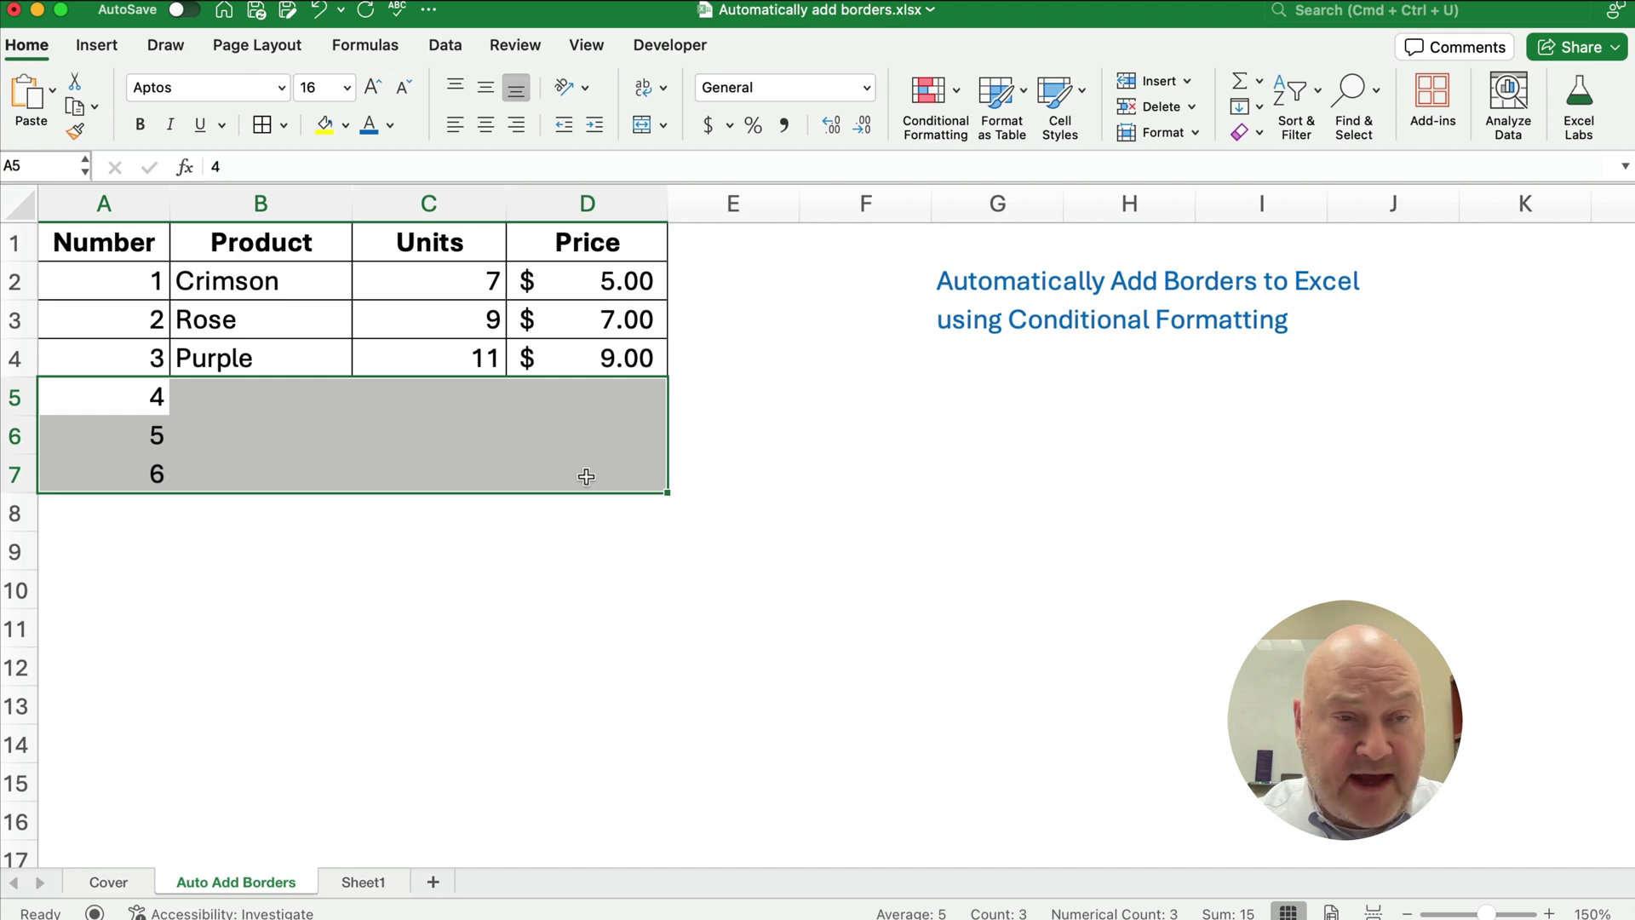
pyautogui.click(264, 126)
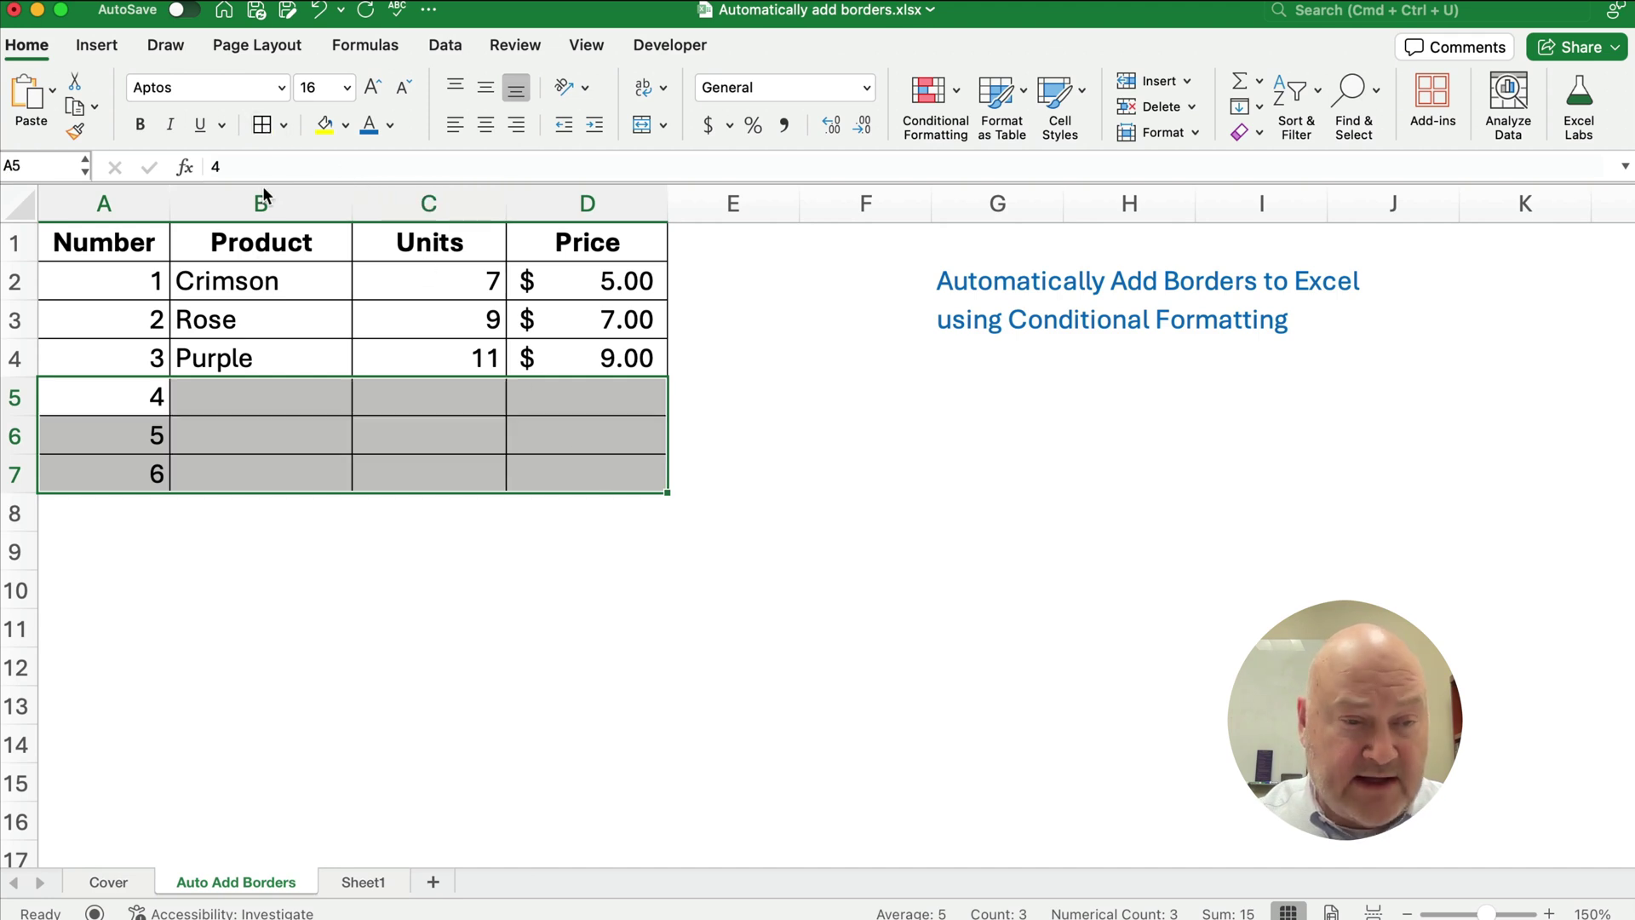
pyautogui.click(274, 617)
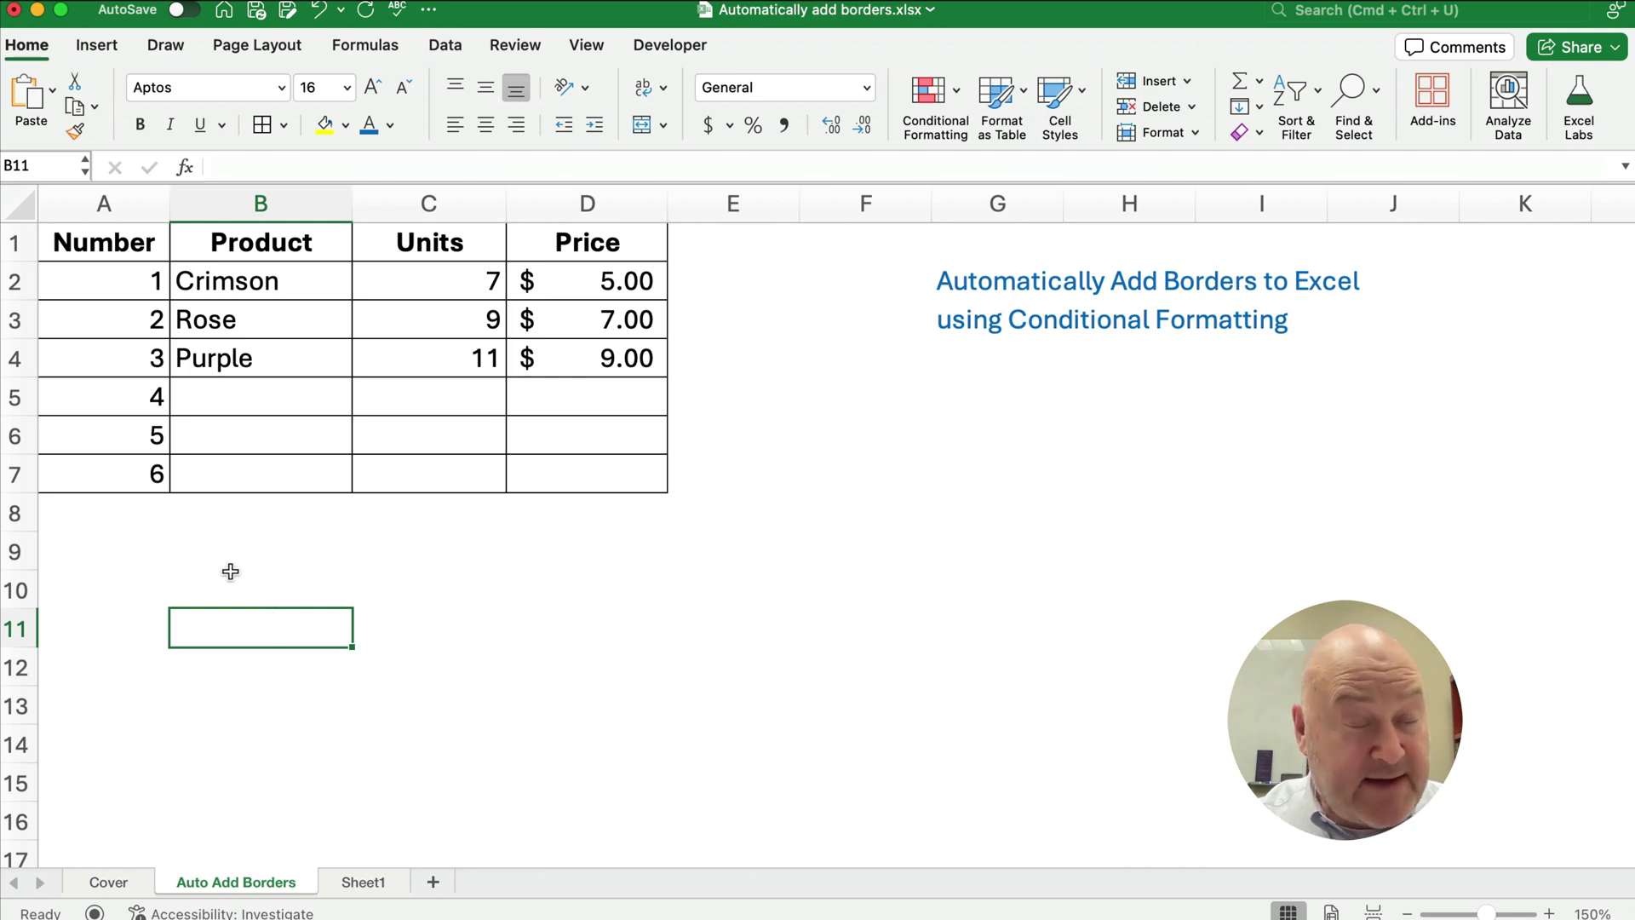
pyautogui.click(163, 424)
pyautogui.press('Delete')
pyautogui.click(129, 783)
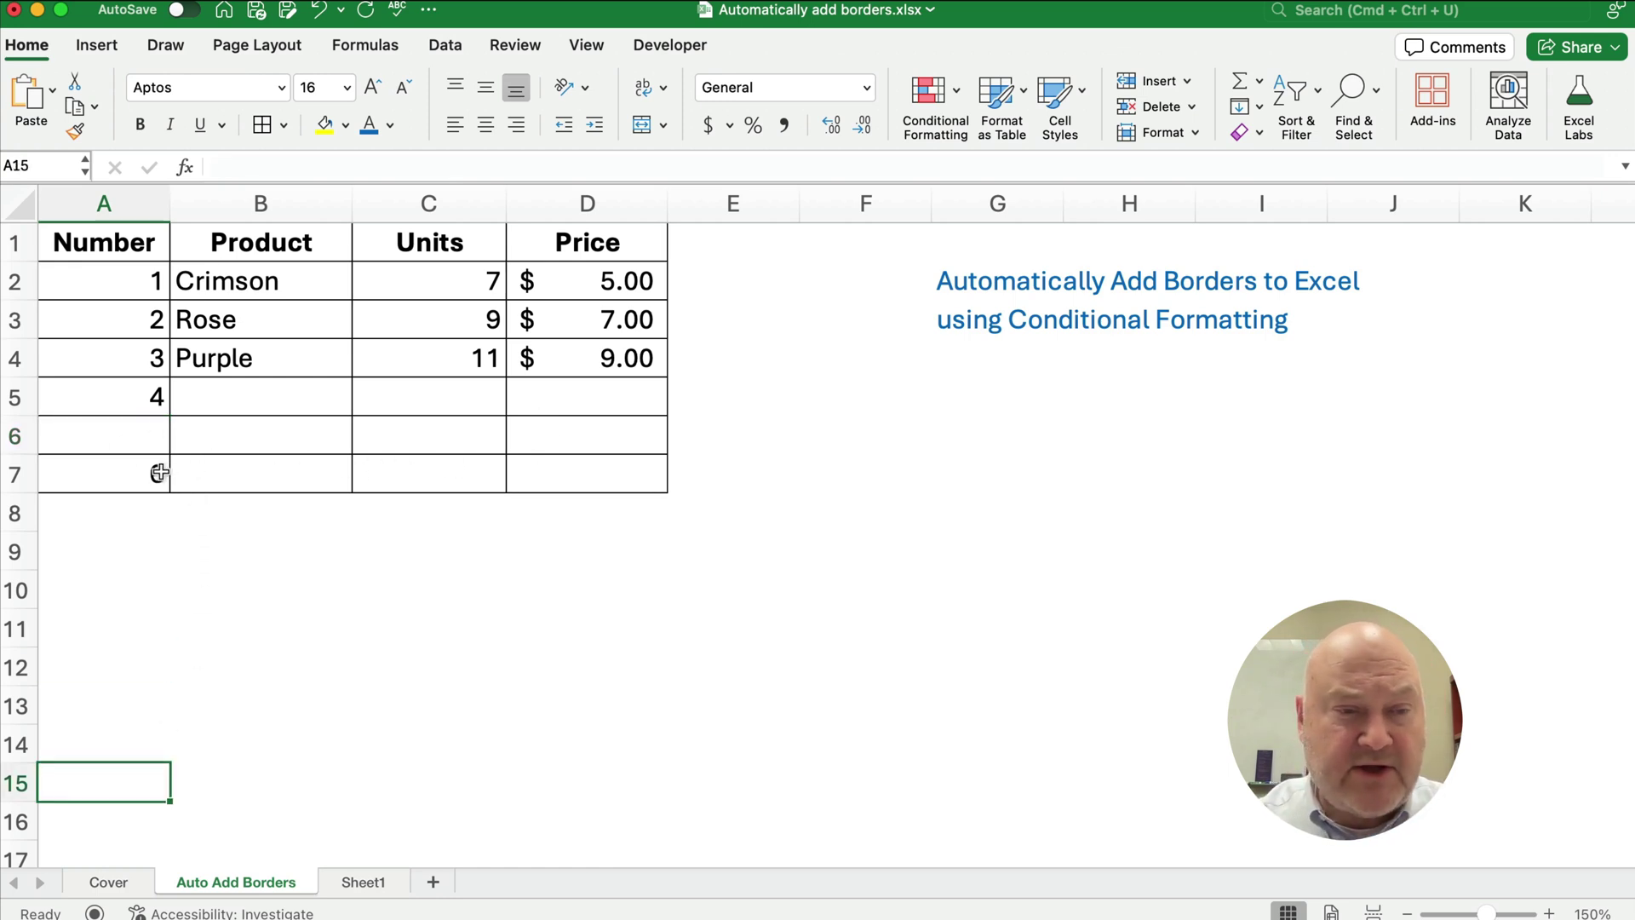
pyautogui.press('super+z')
pyautogui.press('super+z')
pyautogui.press('super+z')
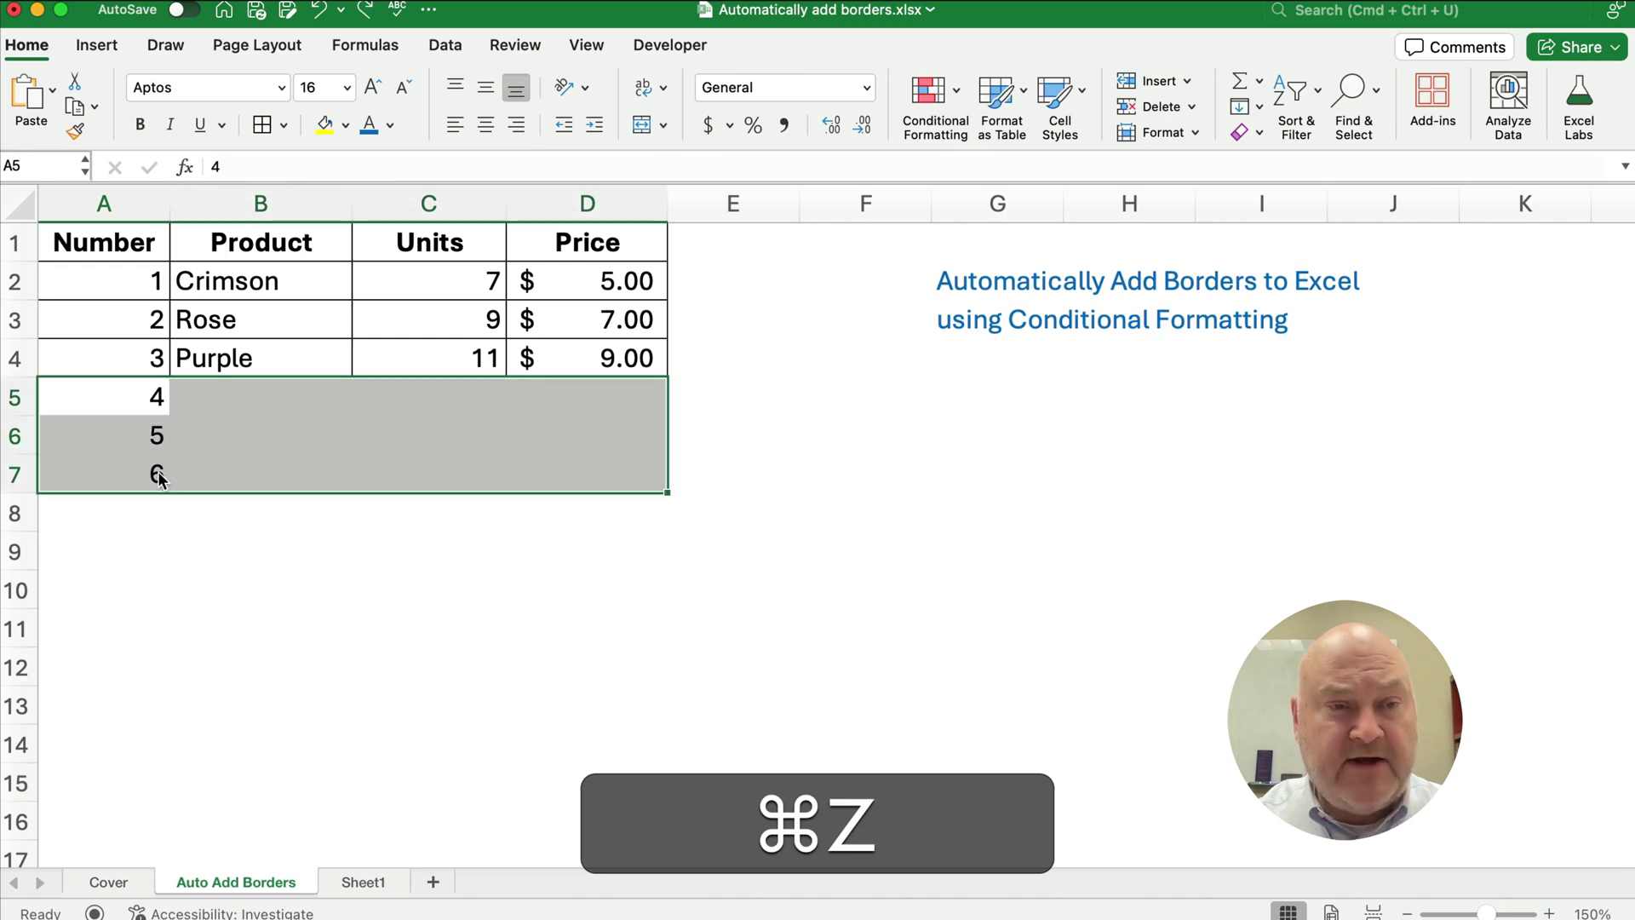
pyautogui.press('super+z')
pyautogui.press('super+z')
pyautogui.press('super+z')
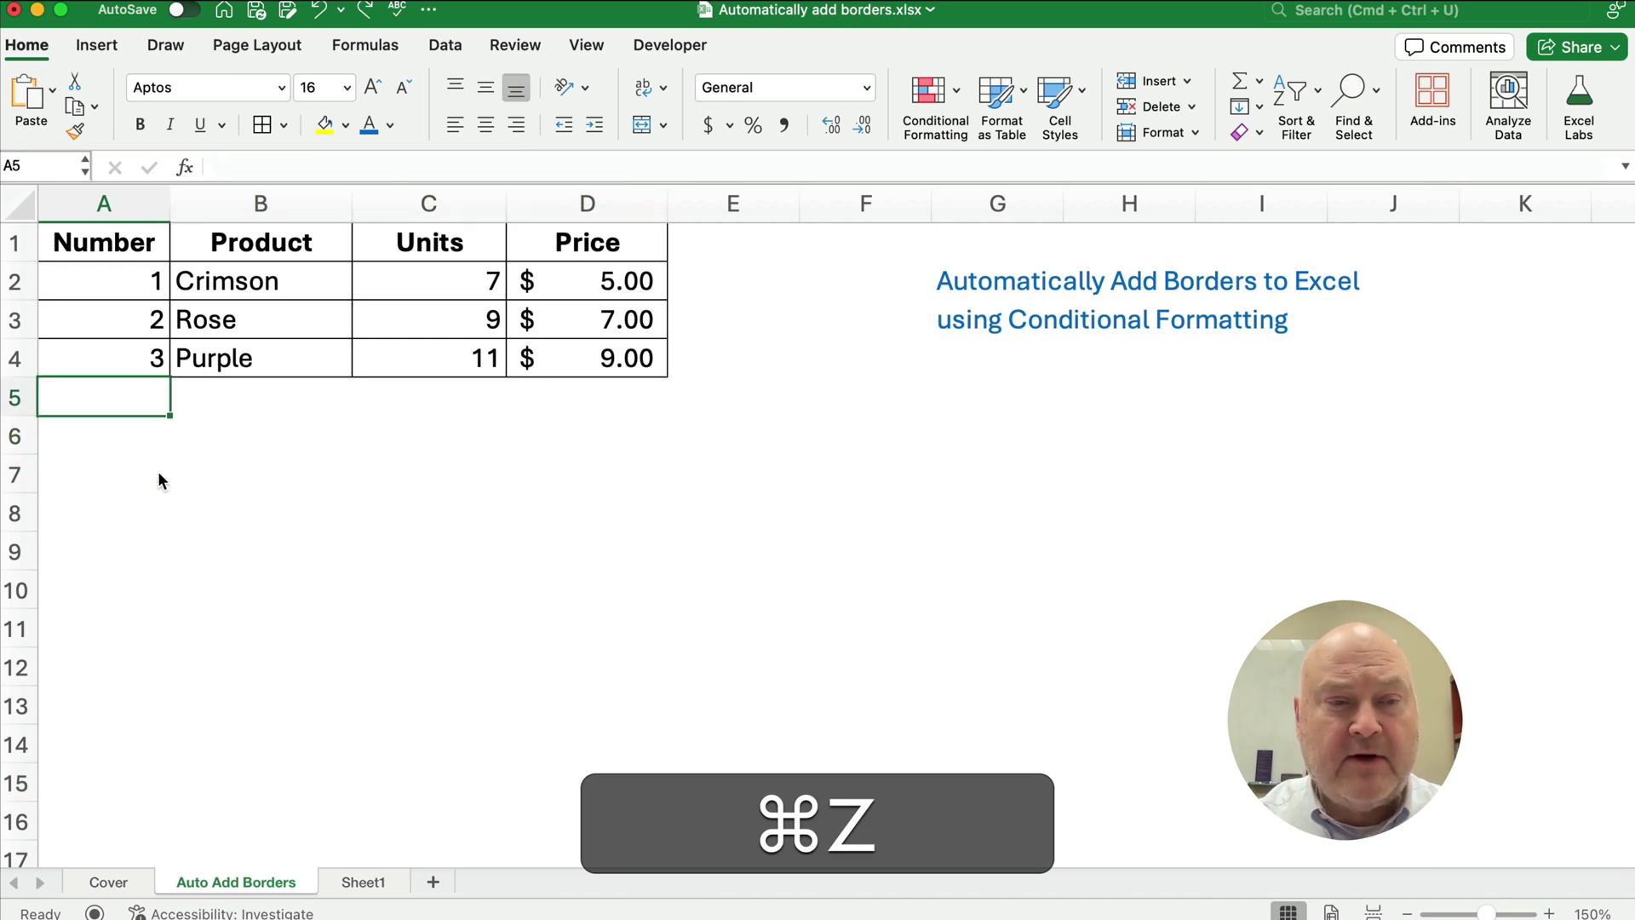
# - Select whole columns A through D and bring up the Conditional Formatting options
pyautogui.click(1142, 422)
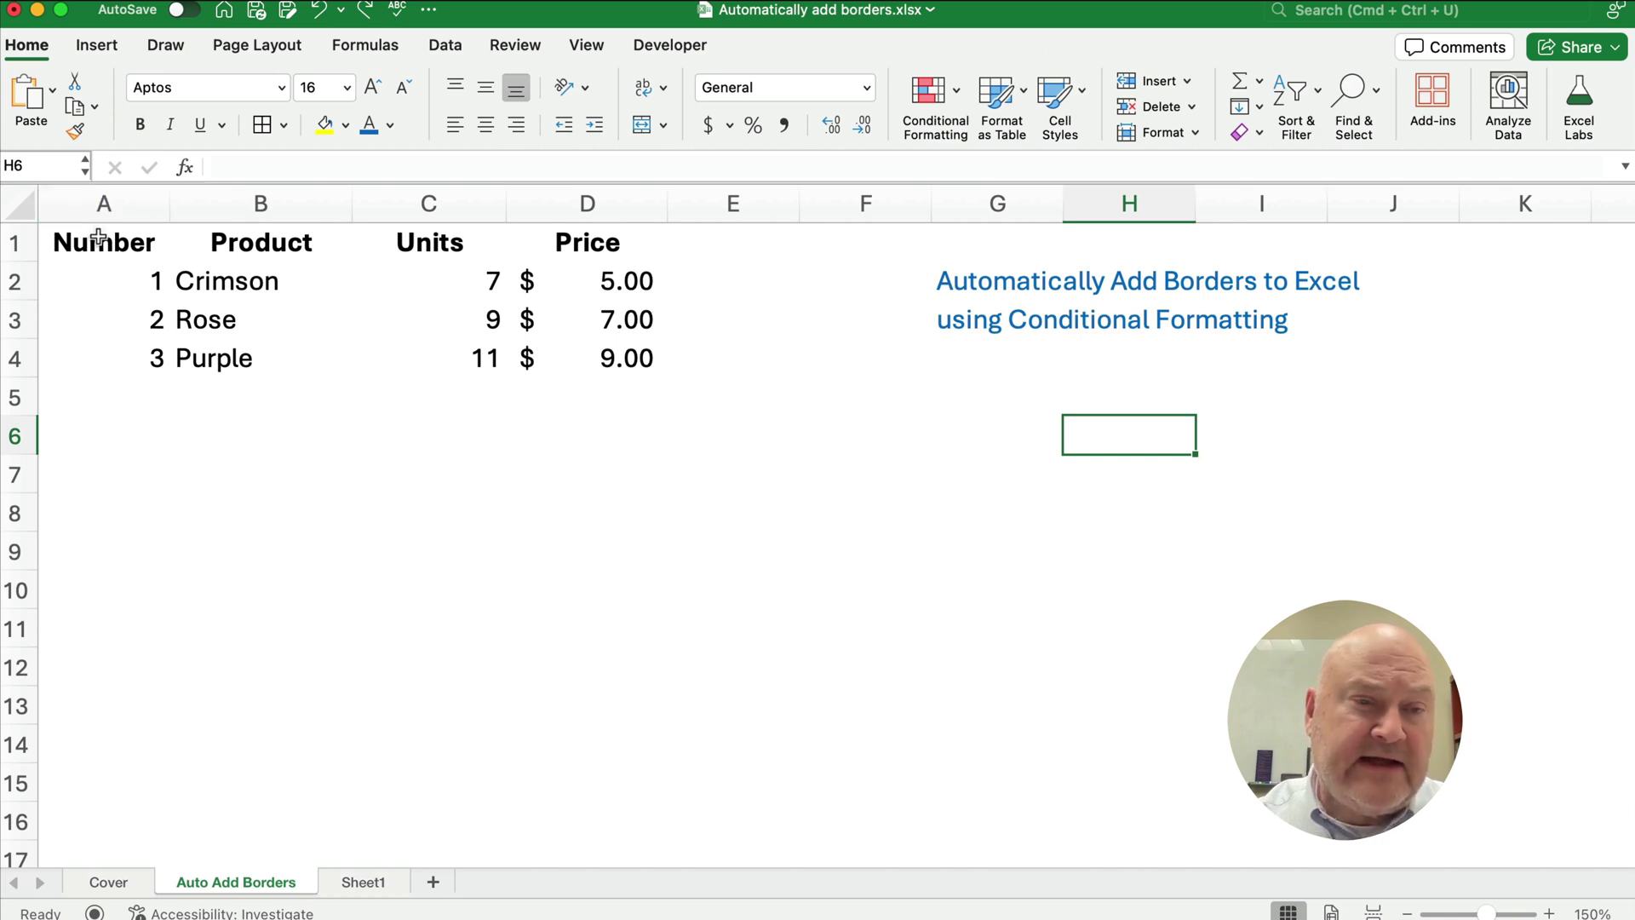
pyautogui.moveTo(122, 206); pyautogui.dragTo(536, 207)
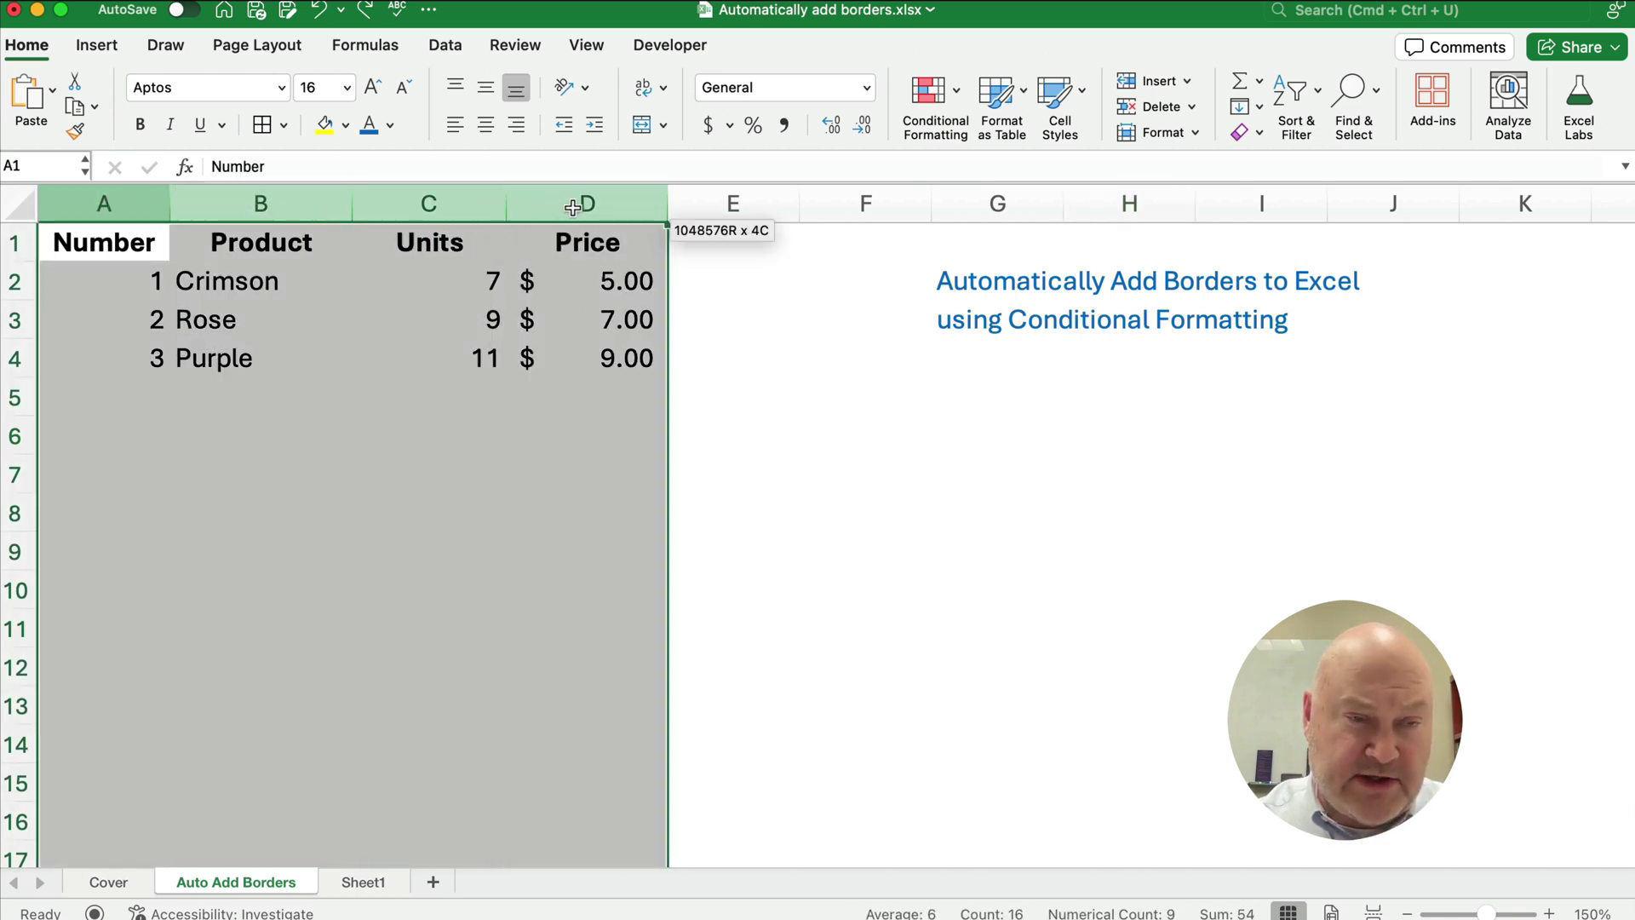
pyautogui.click(158, 249)
pyautogui.moveTo(276, 265); pyautogui.dragTo(606, 636)
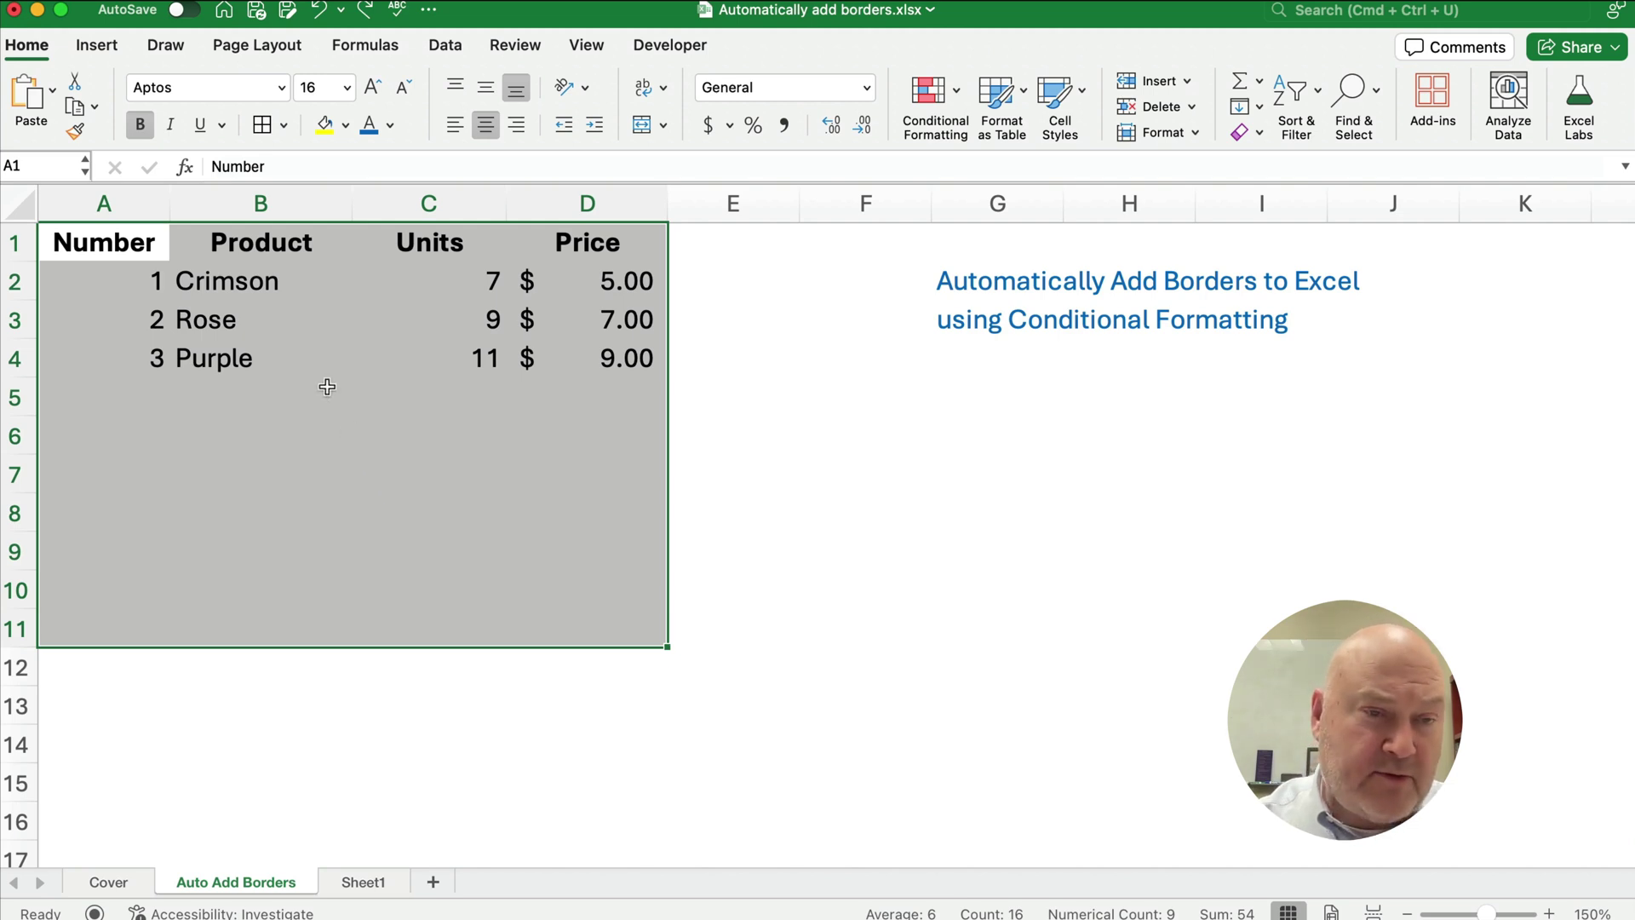
pyautogui.click(134, 209)
pyautogui.moveTo(135, 209); pyautogui.dragTo(656, 209)
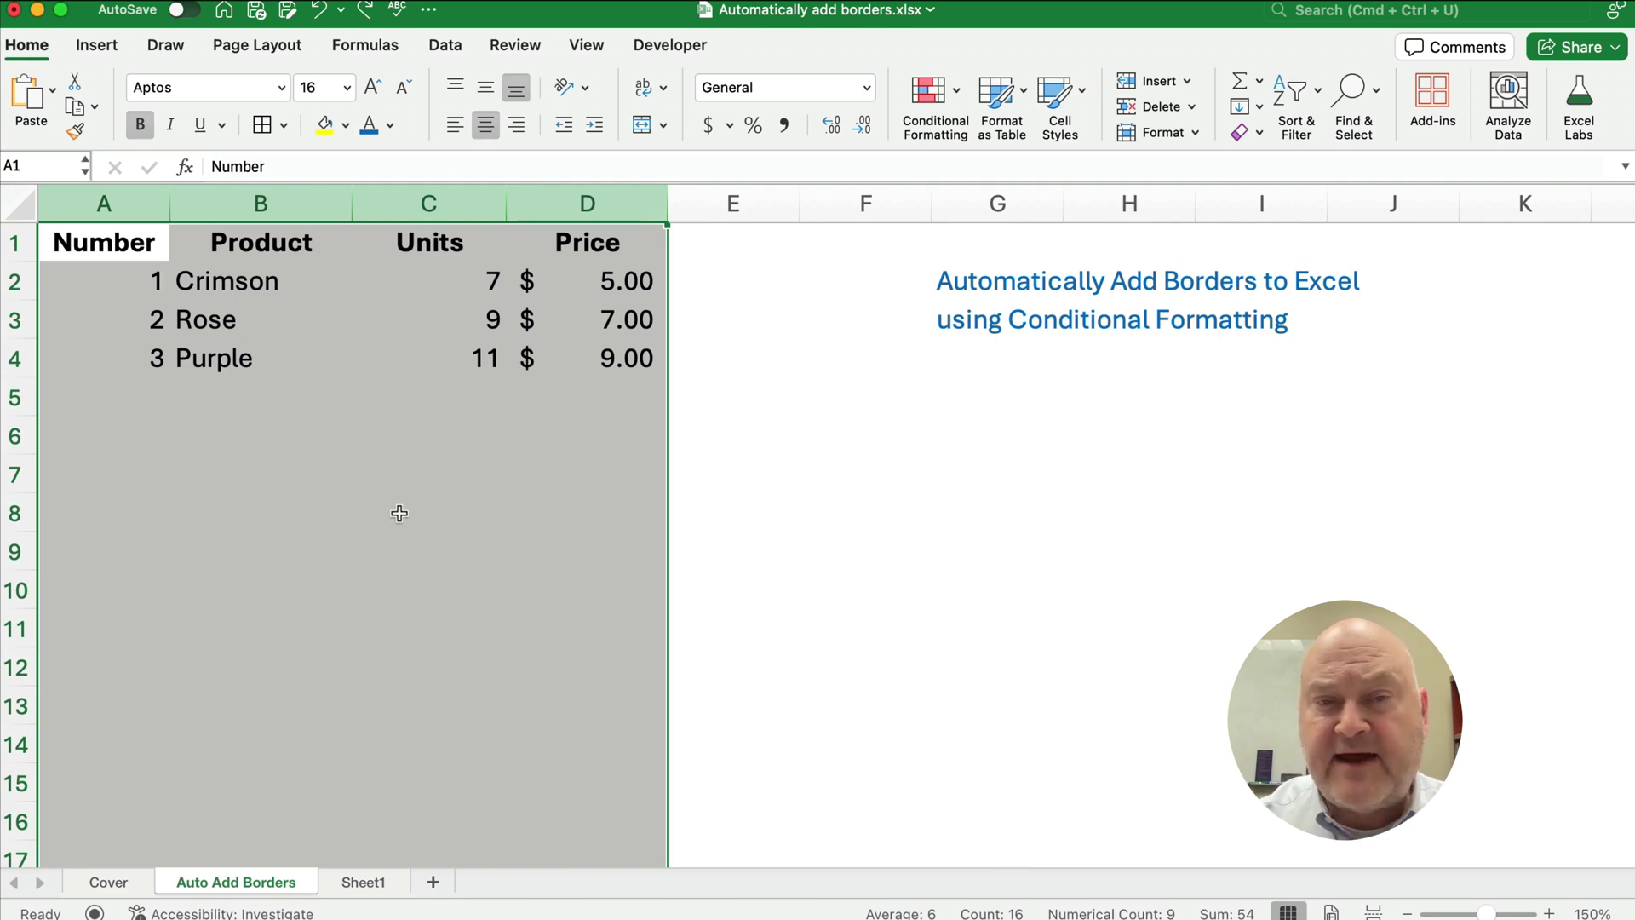
pyautogui.click(953, 94)
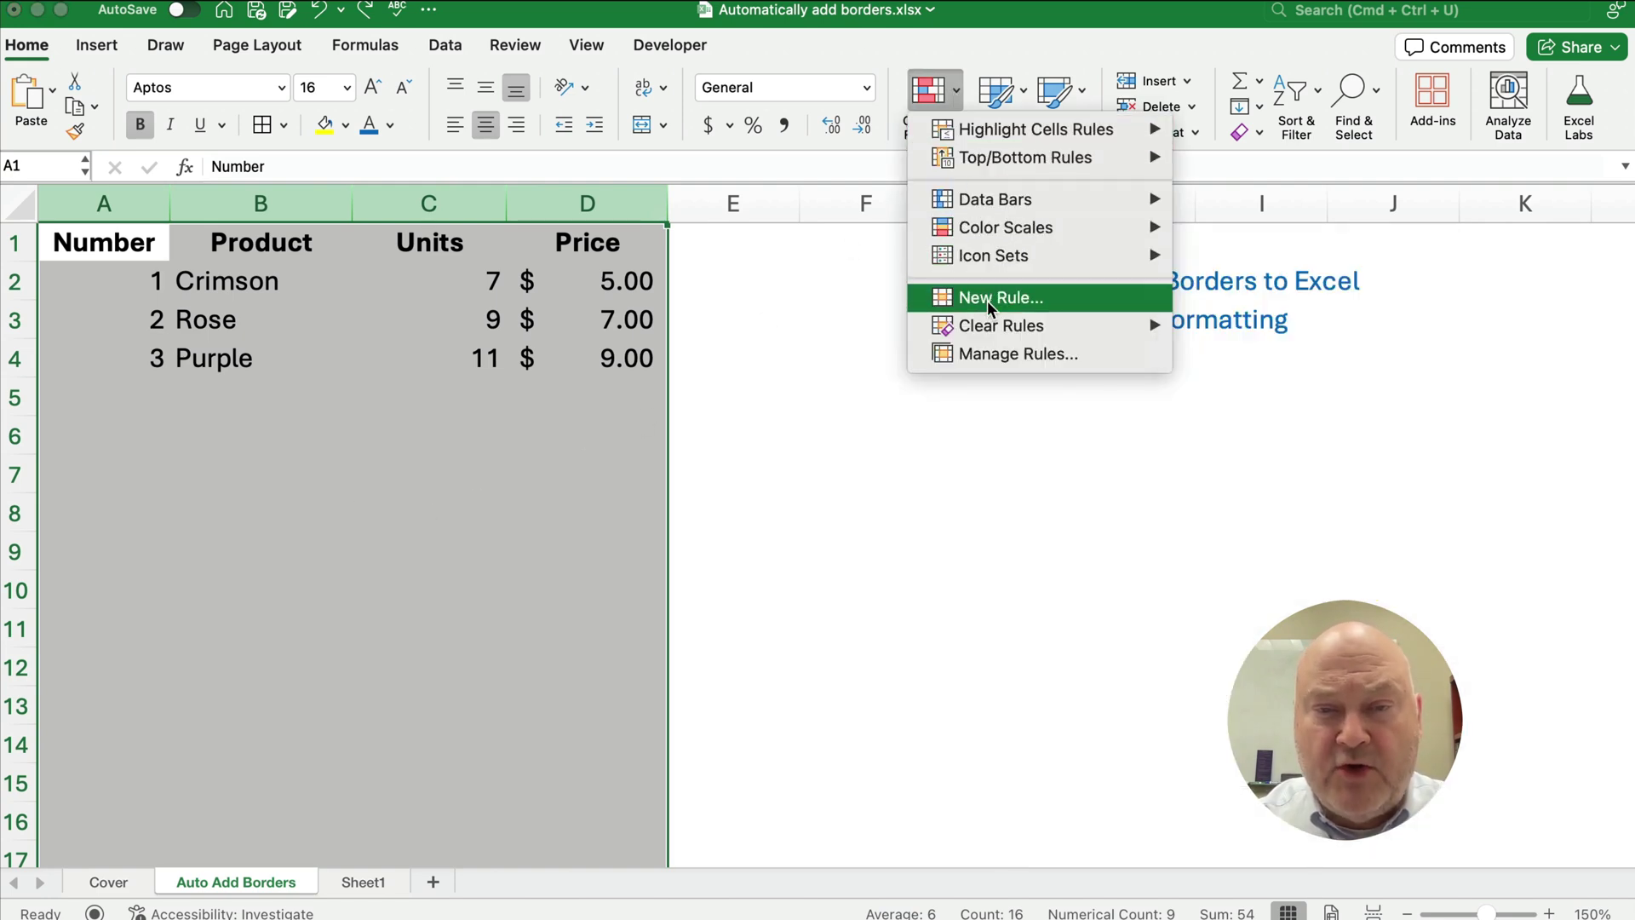
# - Start a new Classic-style rule of type 'Use a formula to determine which cells to format'
pyautogui.click(988, 300)
pyautogui.click(754, 199)
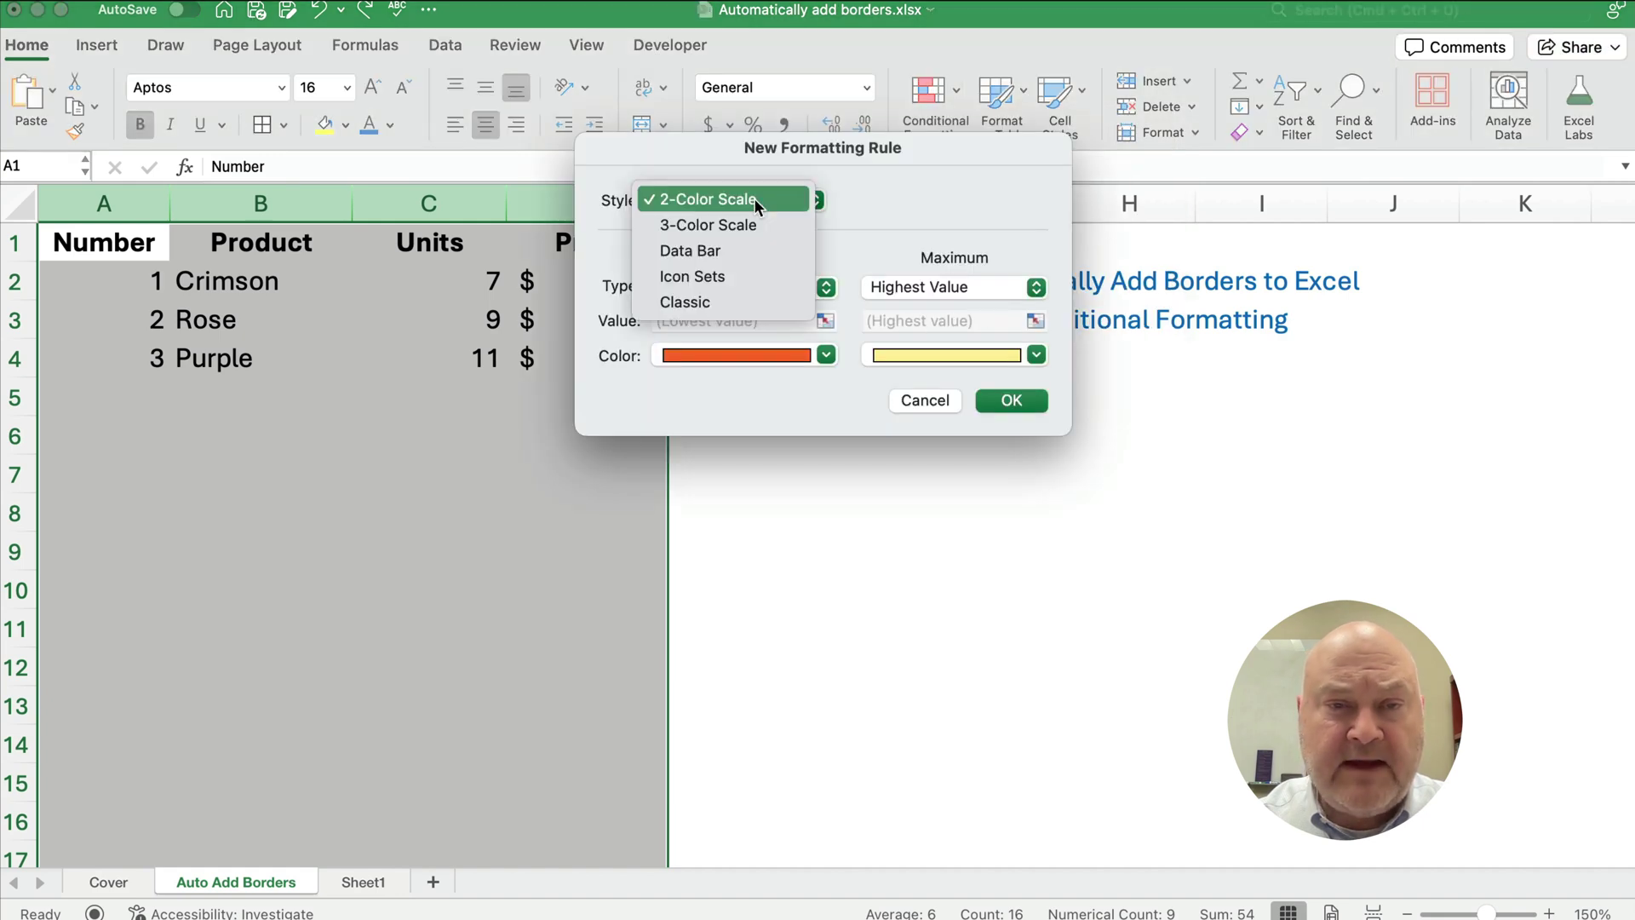
pyautogui.click(716, 303)
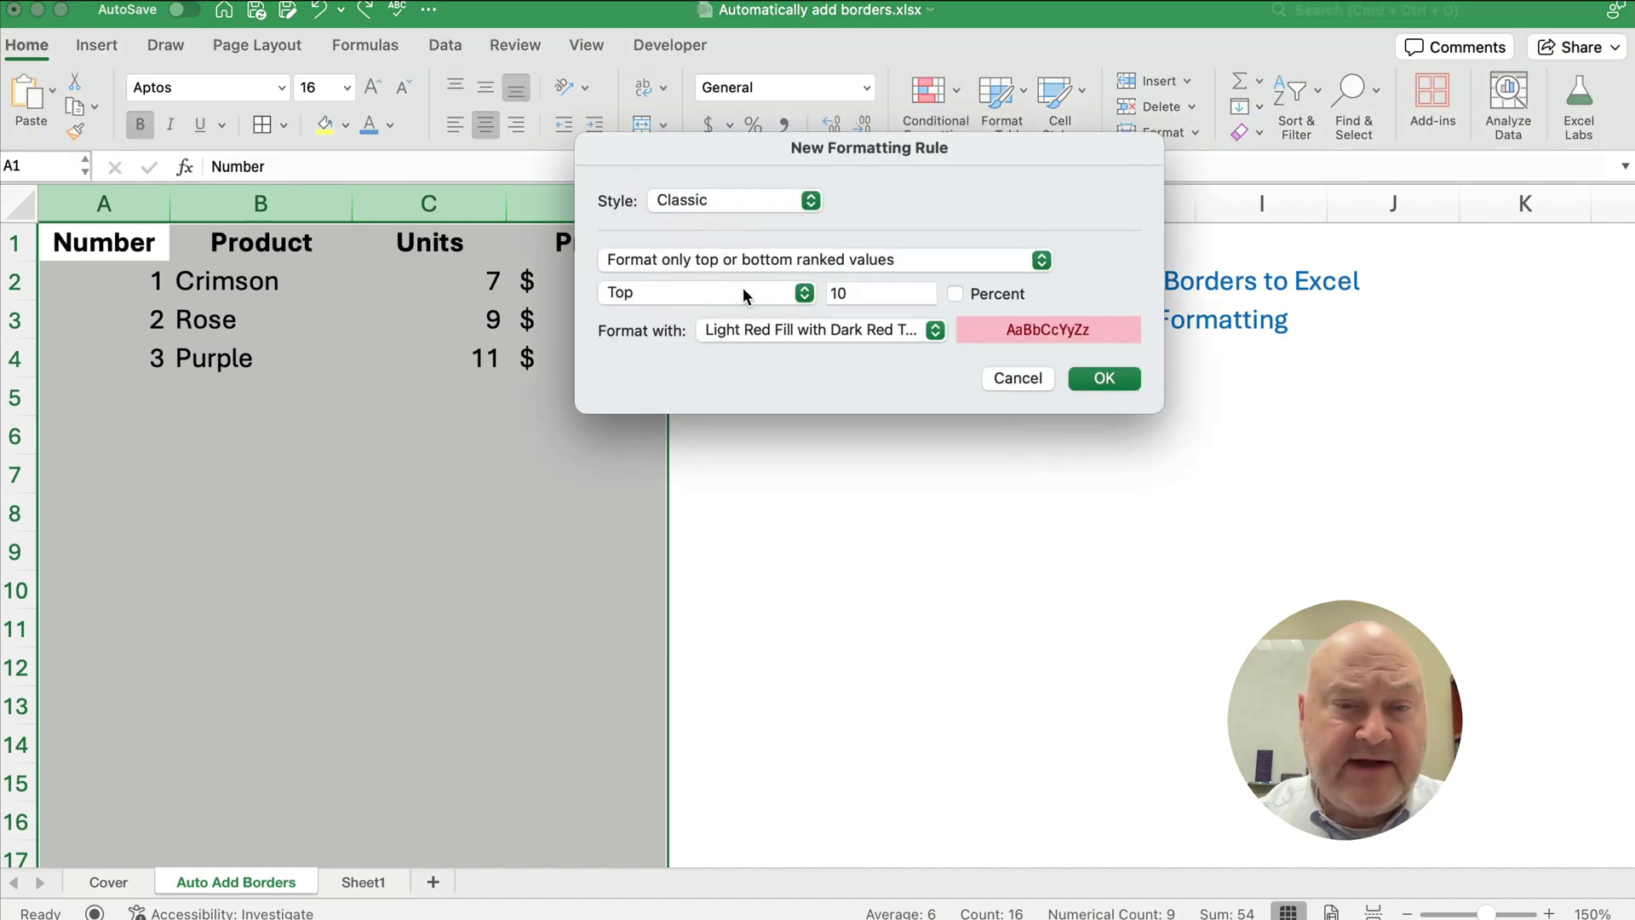
pyautogui.click(760, 258)
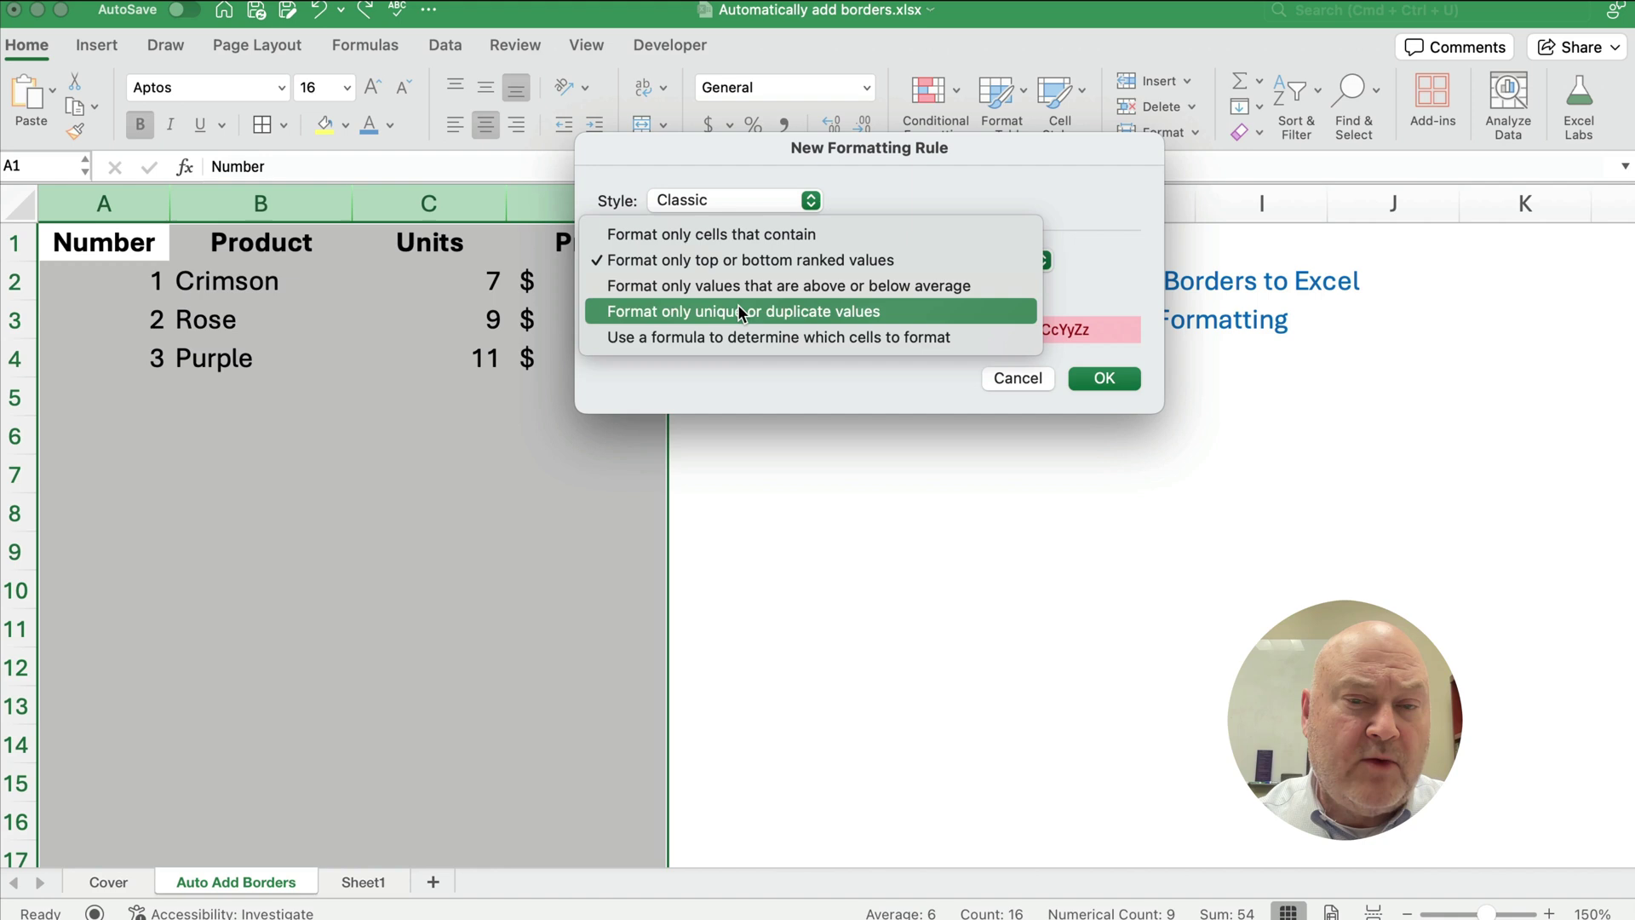
pyautogui.click(728, 337)
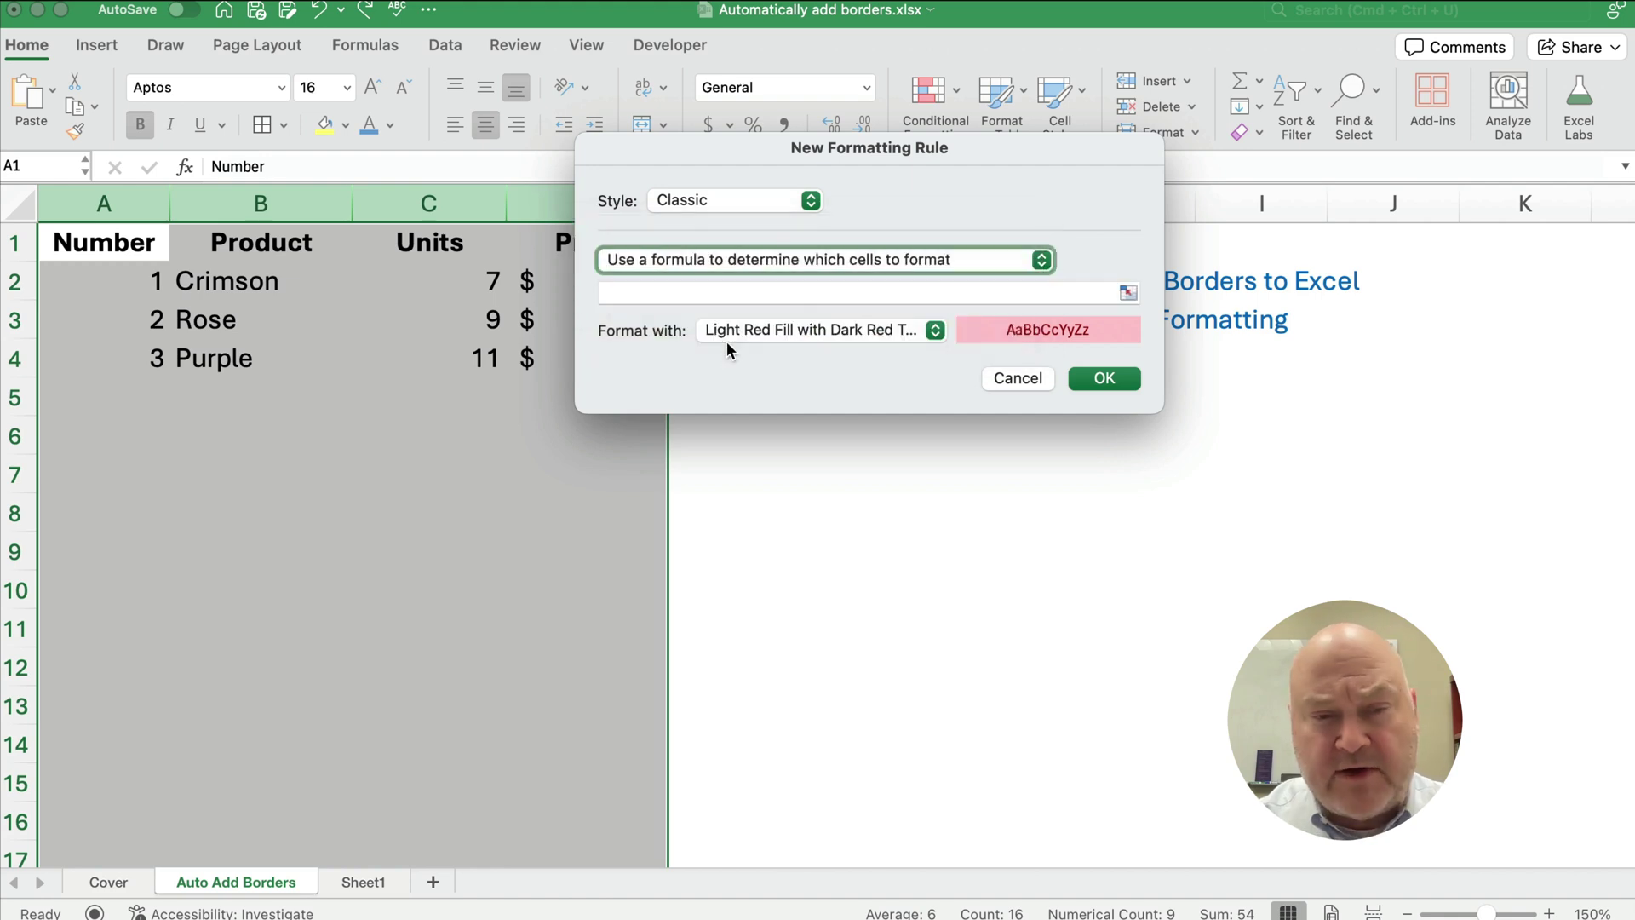
# - Enter =$A1<>"" as the rule formula, fixing column A with a relative row
pyautogui.click(642, 292)
pyautogui.click(128, 243)
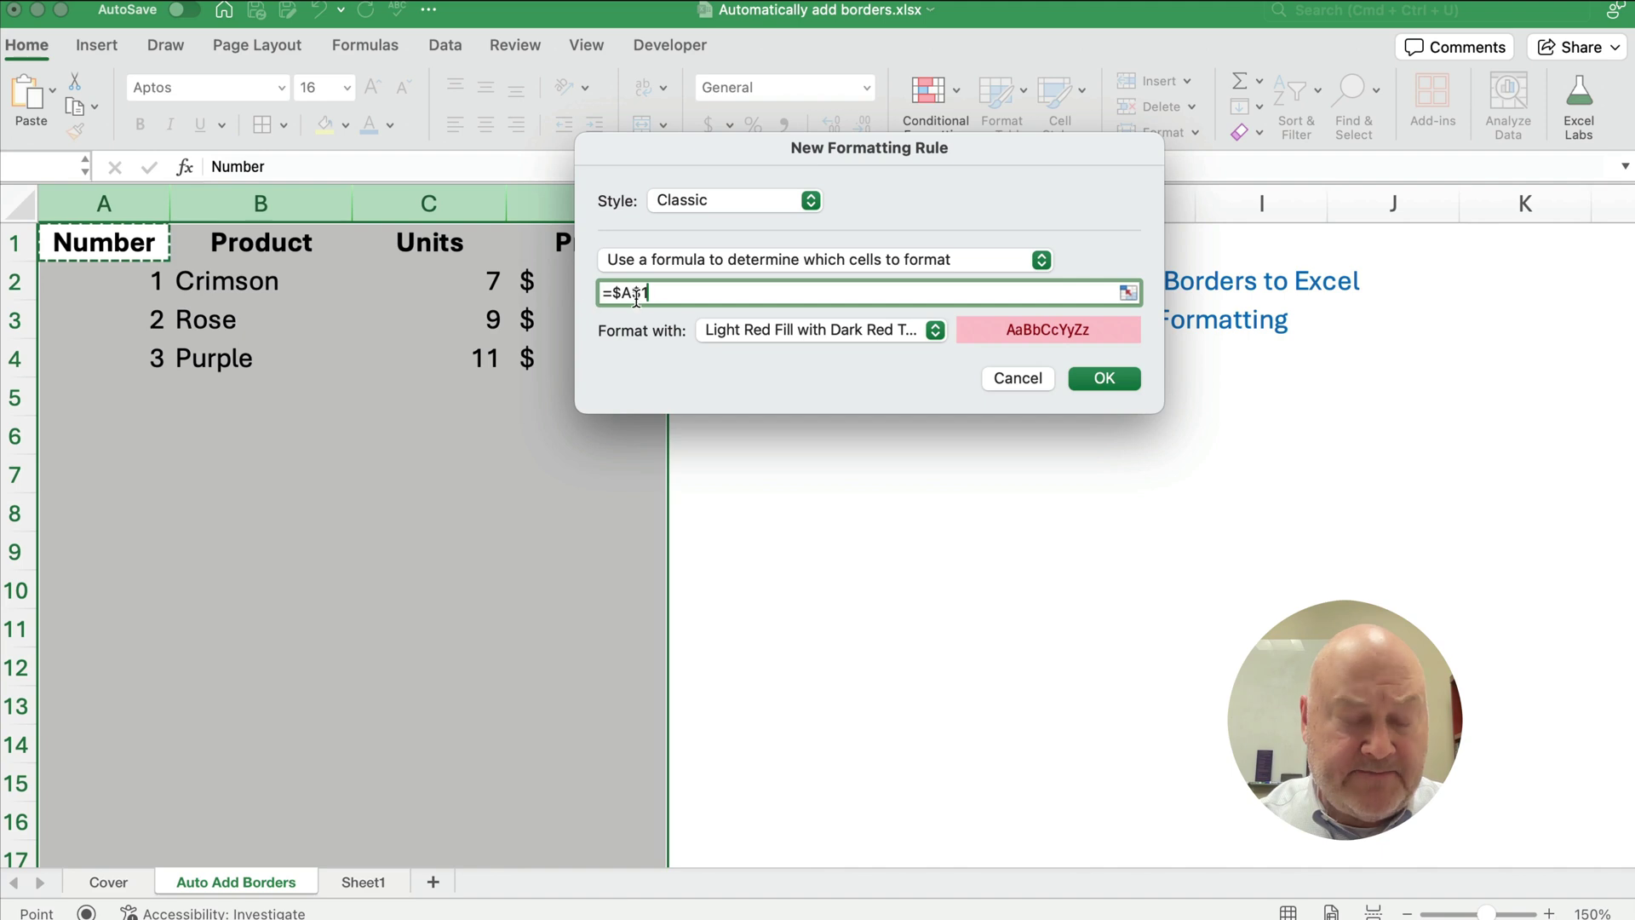
pyautogui.press('super')
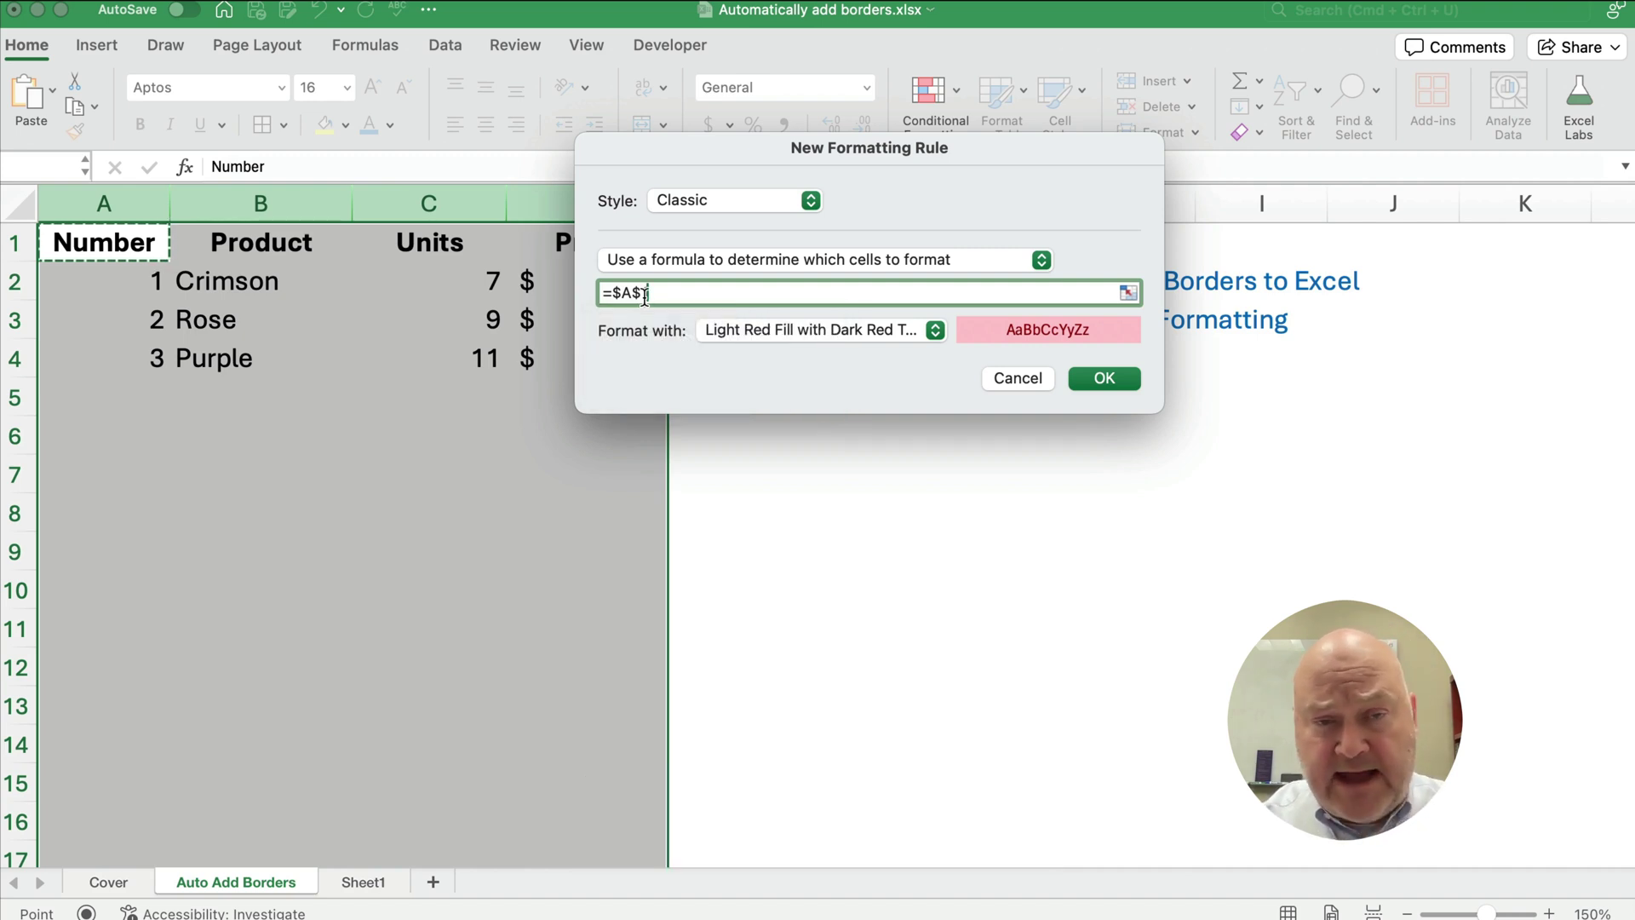
pyautogui.press('super+t')
pyautogui.press('super+t')
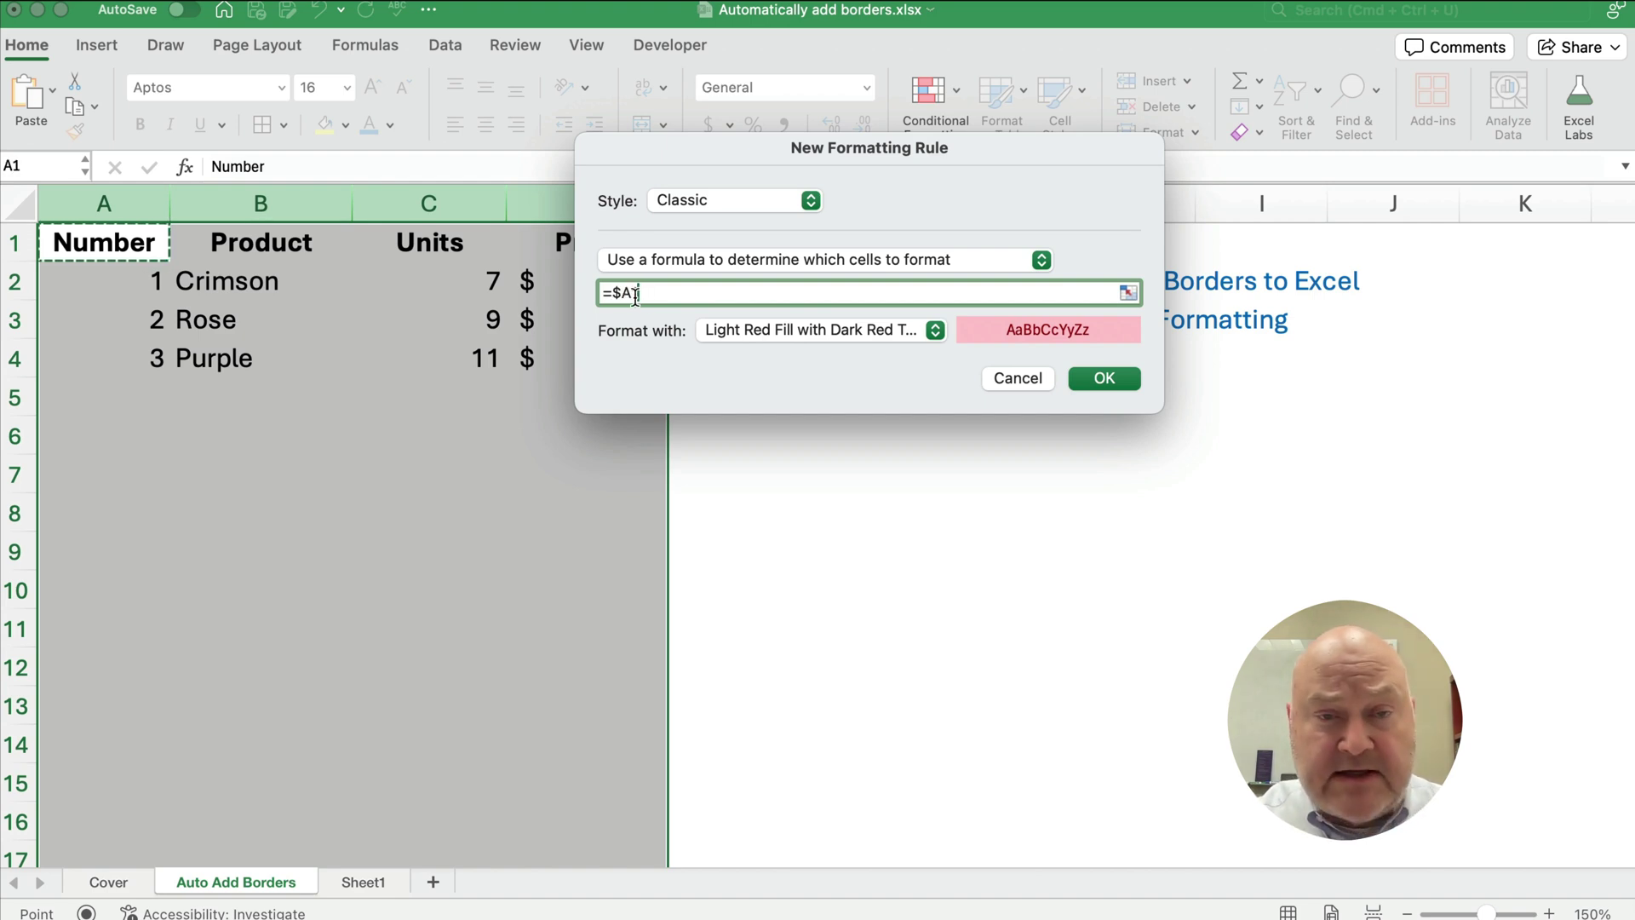
pyautogui.press('super')
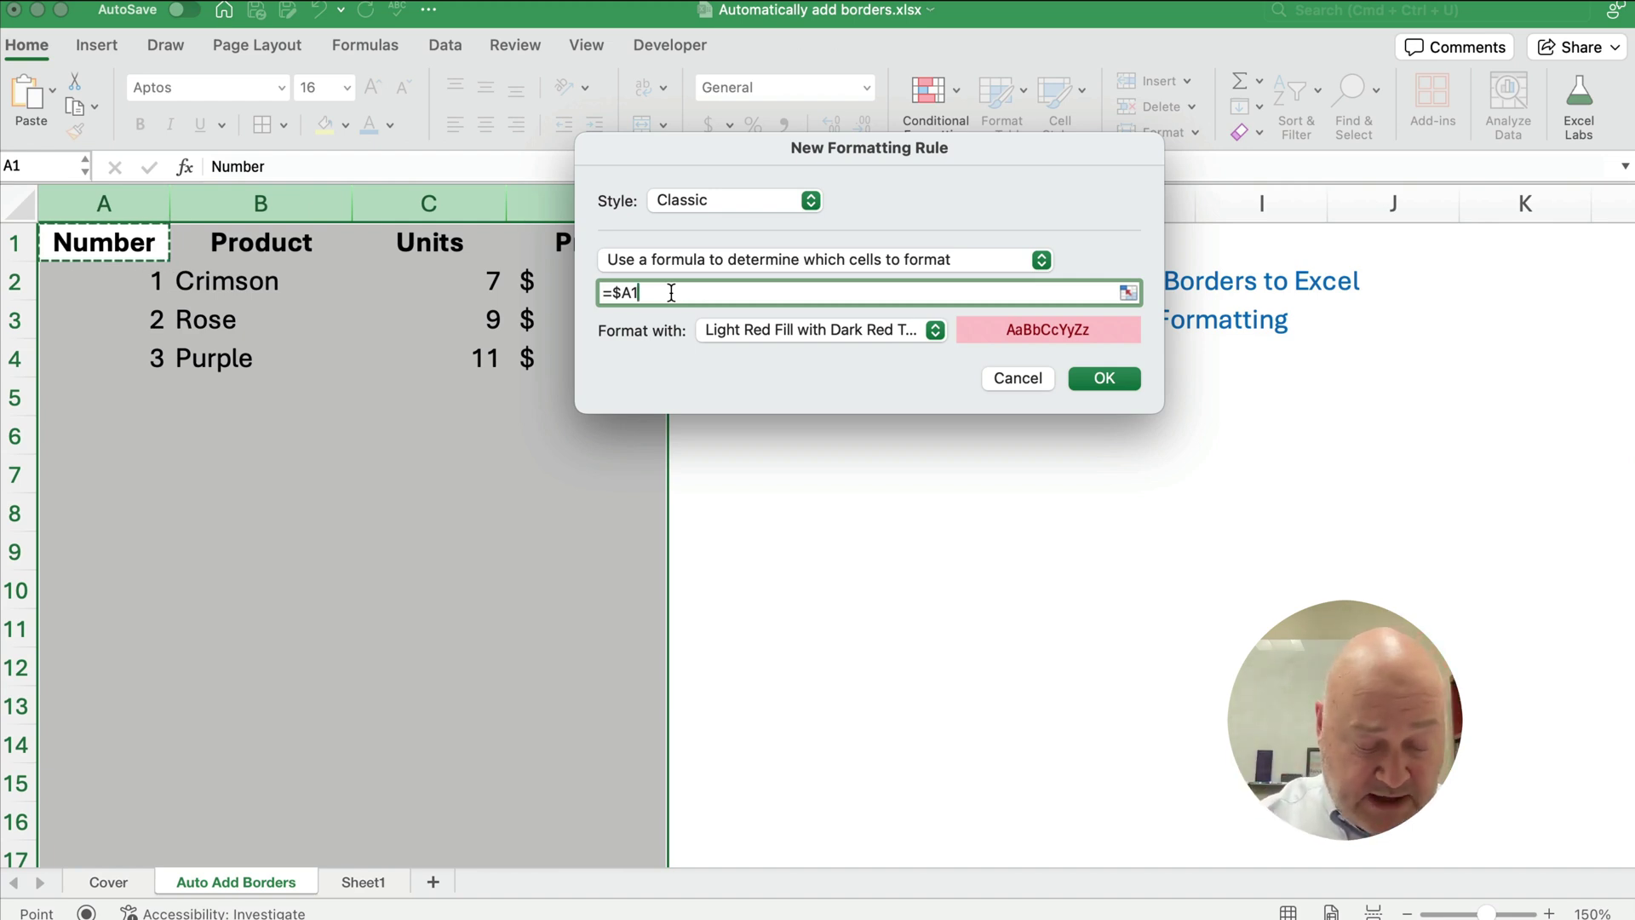
pyautogui.write('<>"')
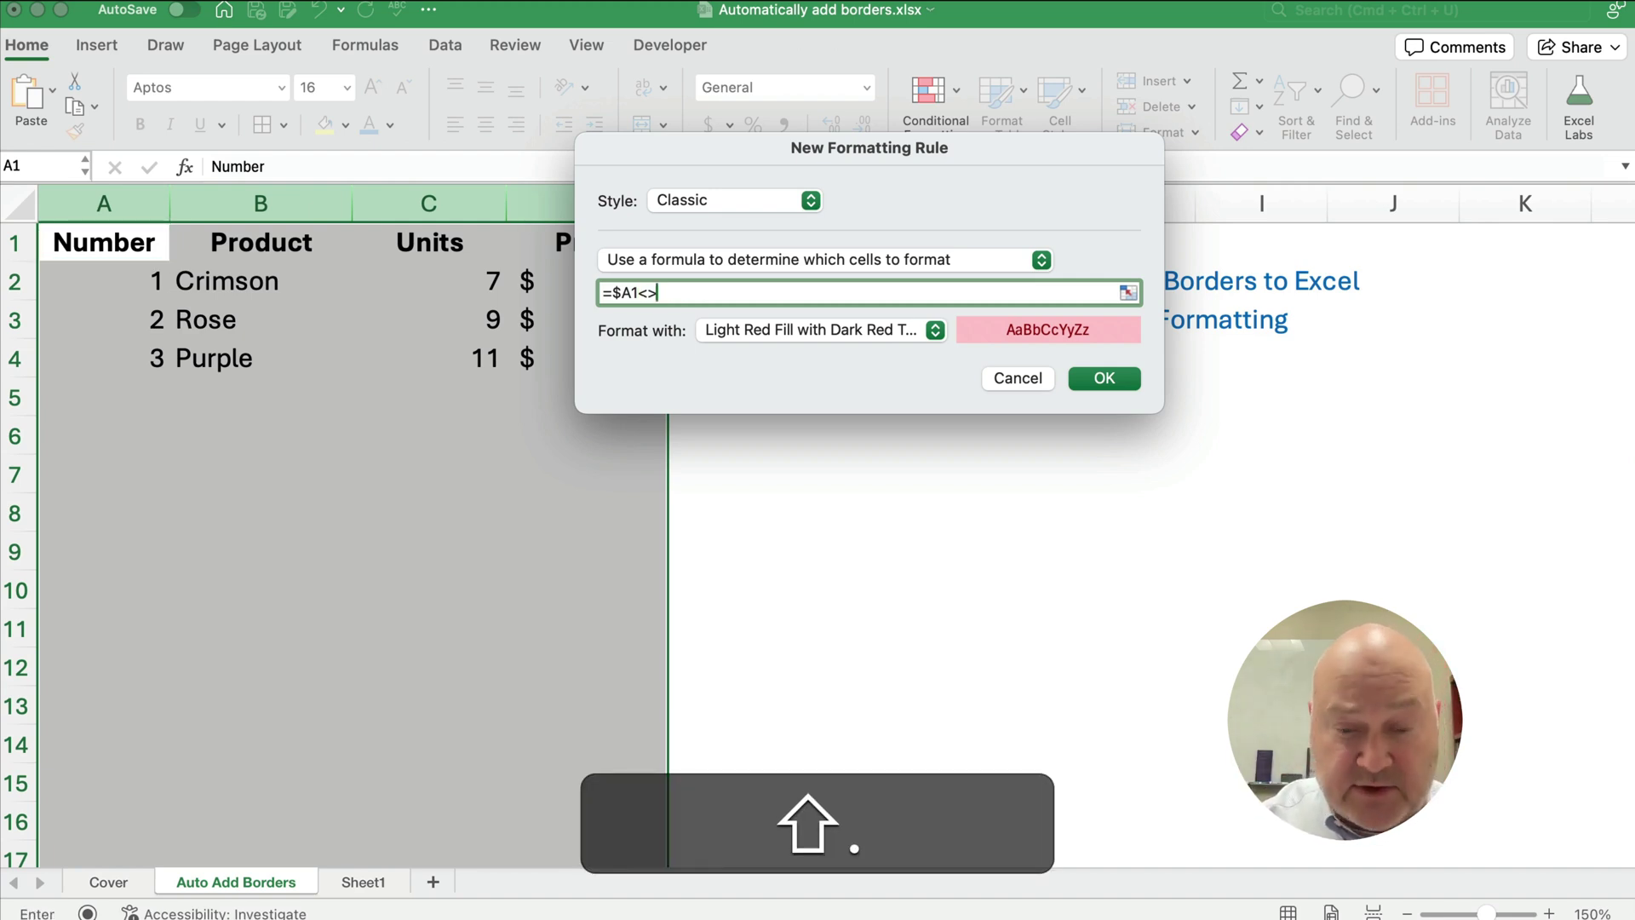
pyautogui.write('"')
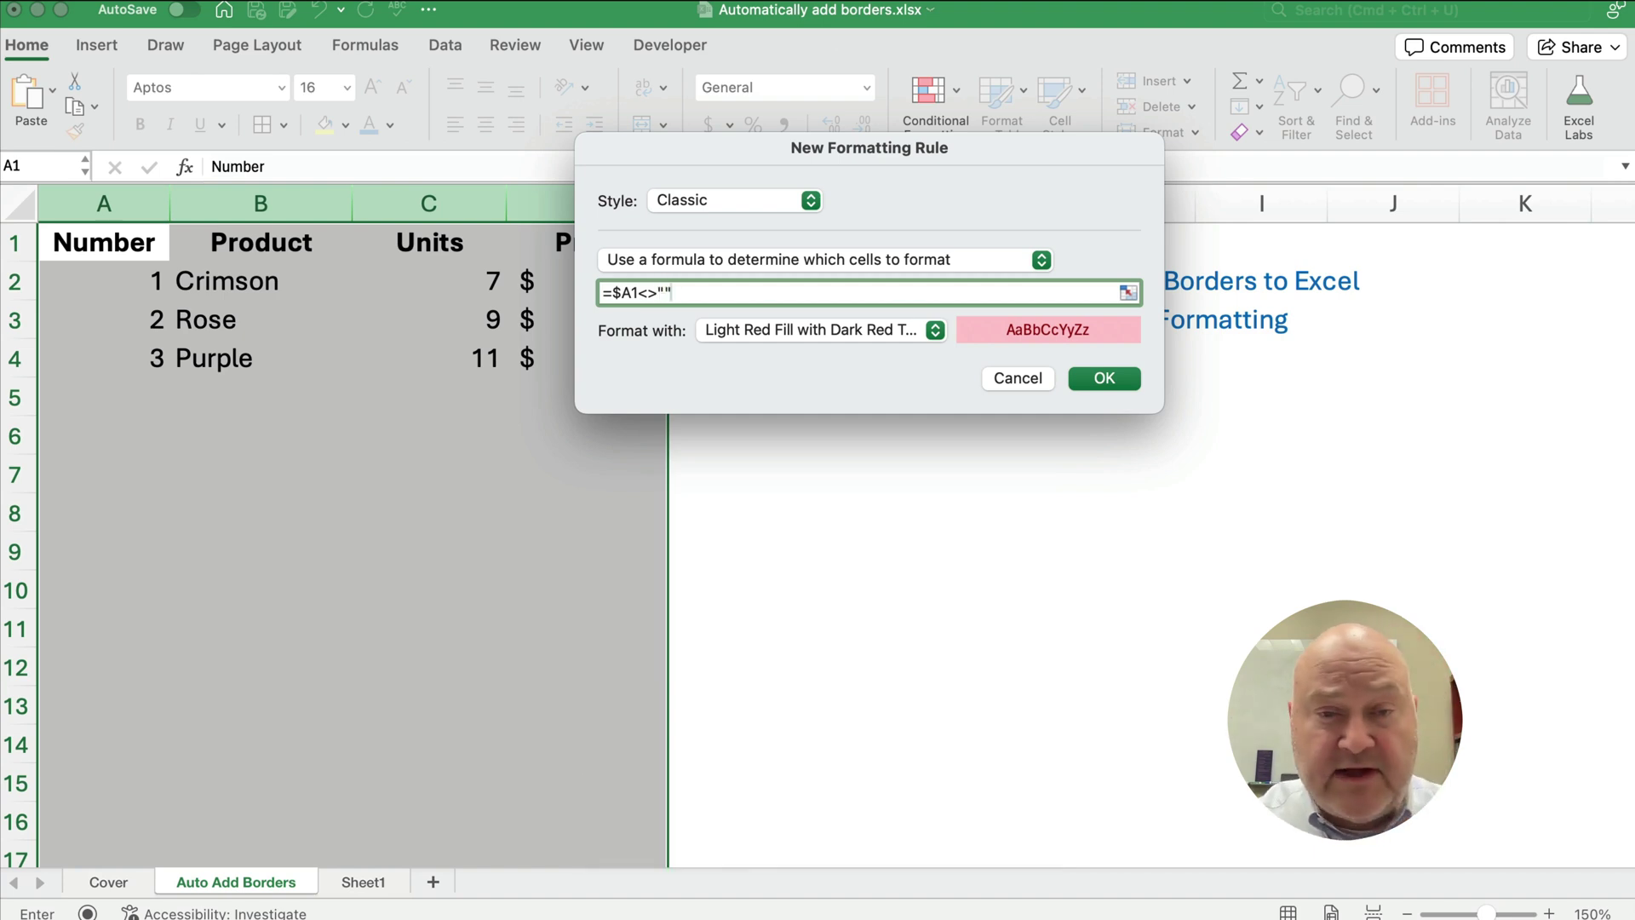
pyautogui.press('super')
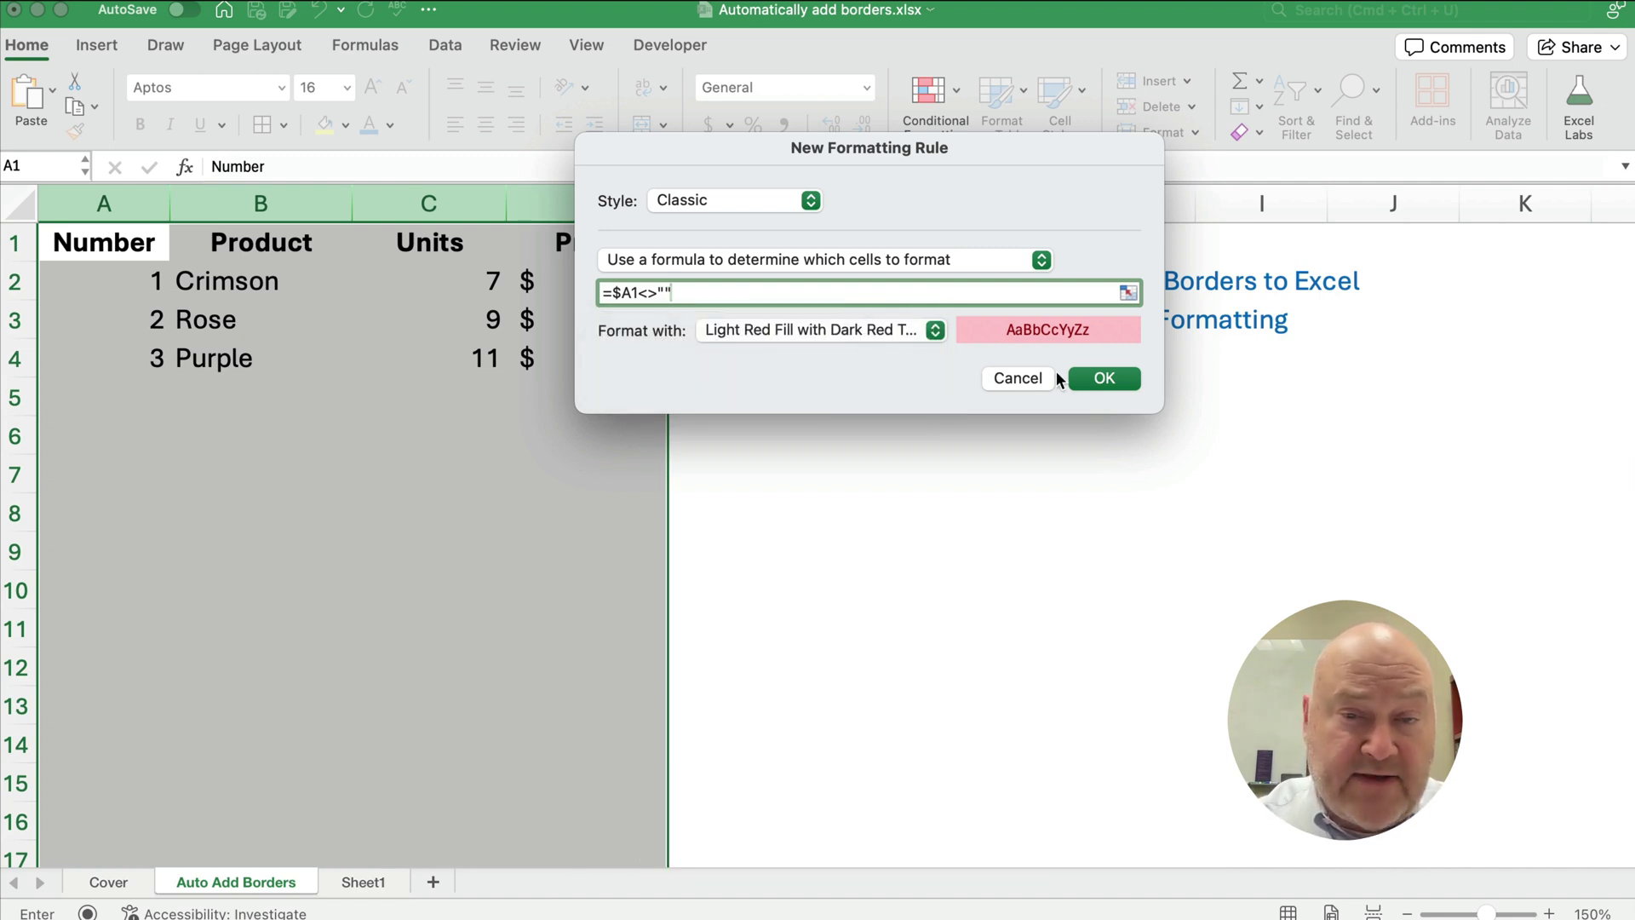
pyautogui.click(935, 329)
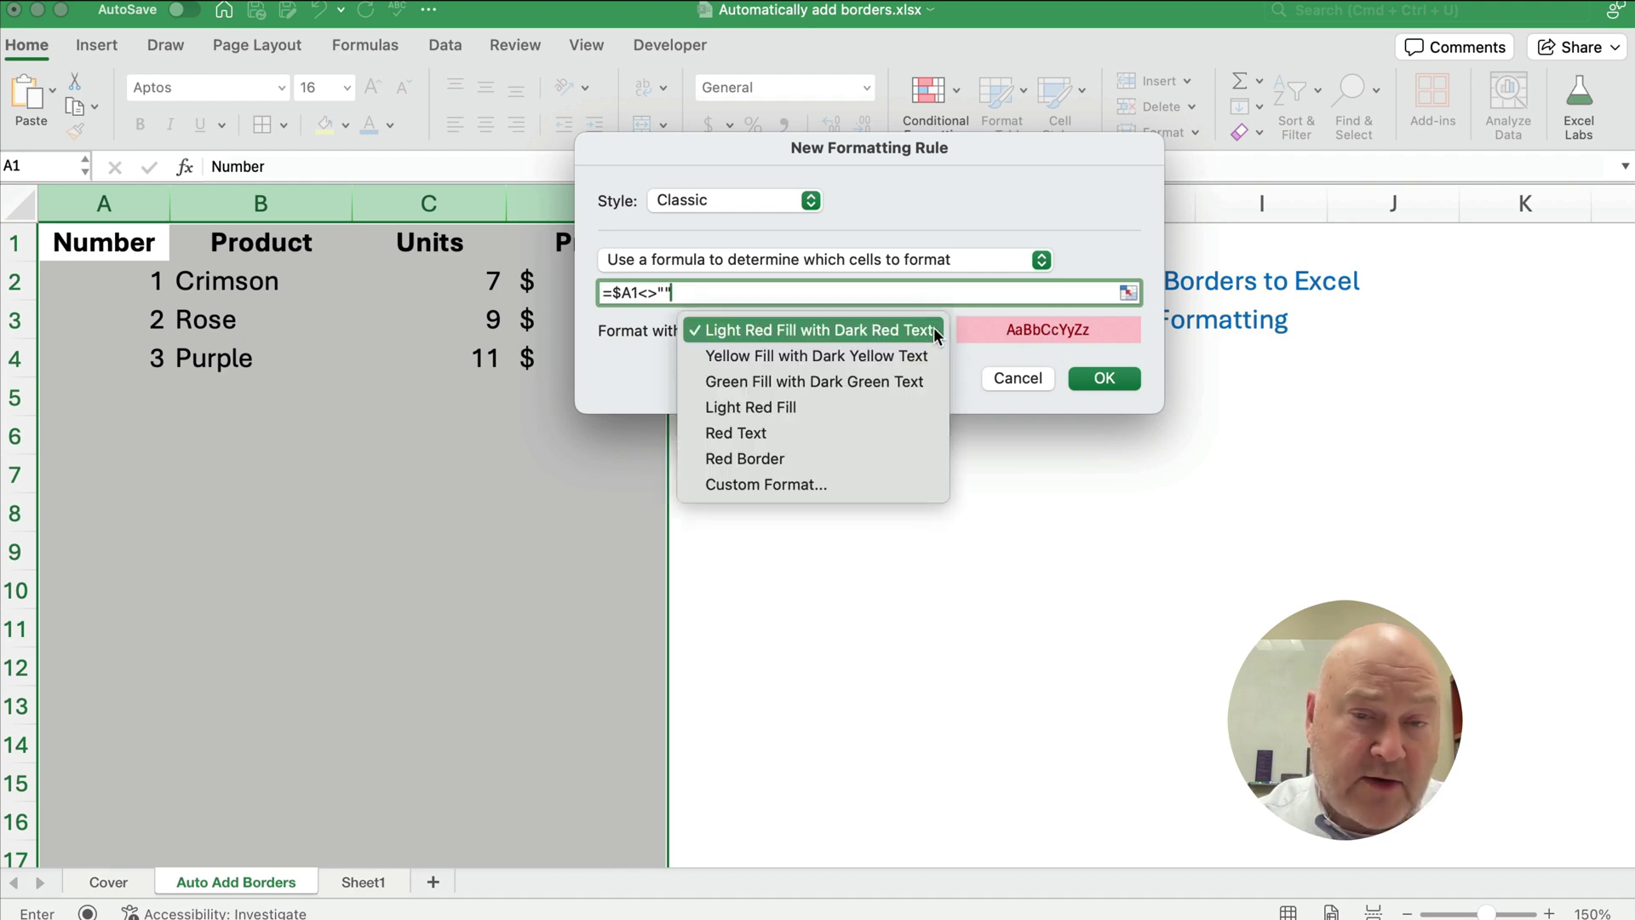
# - Give the rule a custom Outline border format and save the rule
pyautogui.click(799, 483)
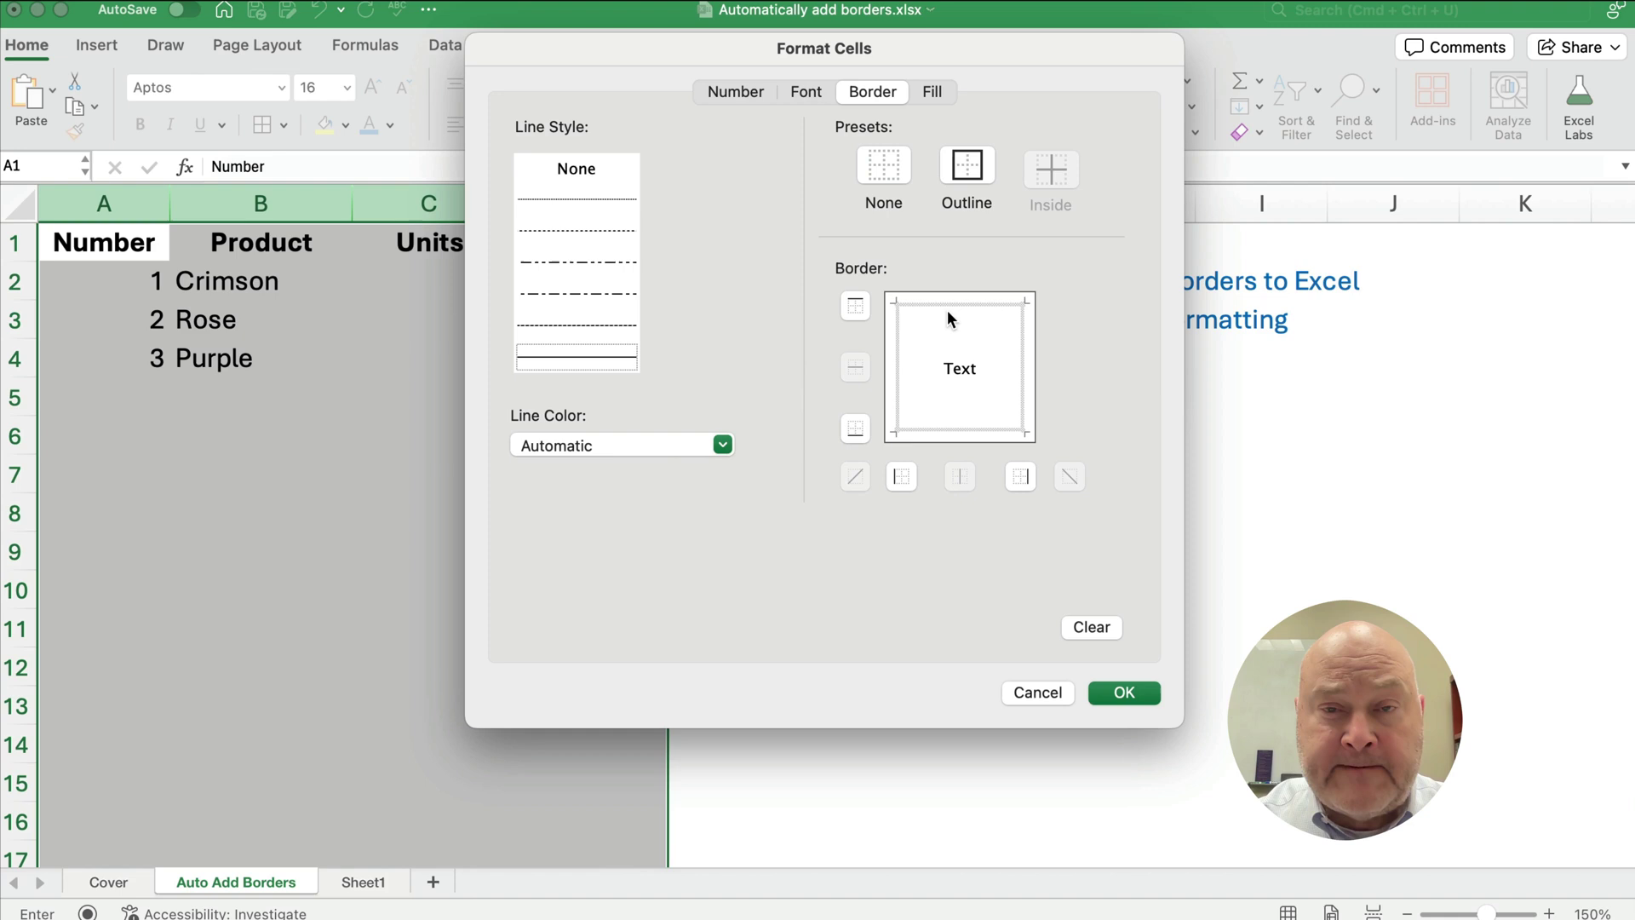
pyautogui.click(738, 94)
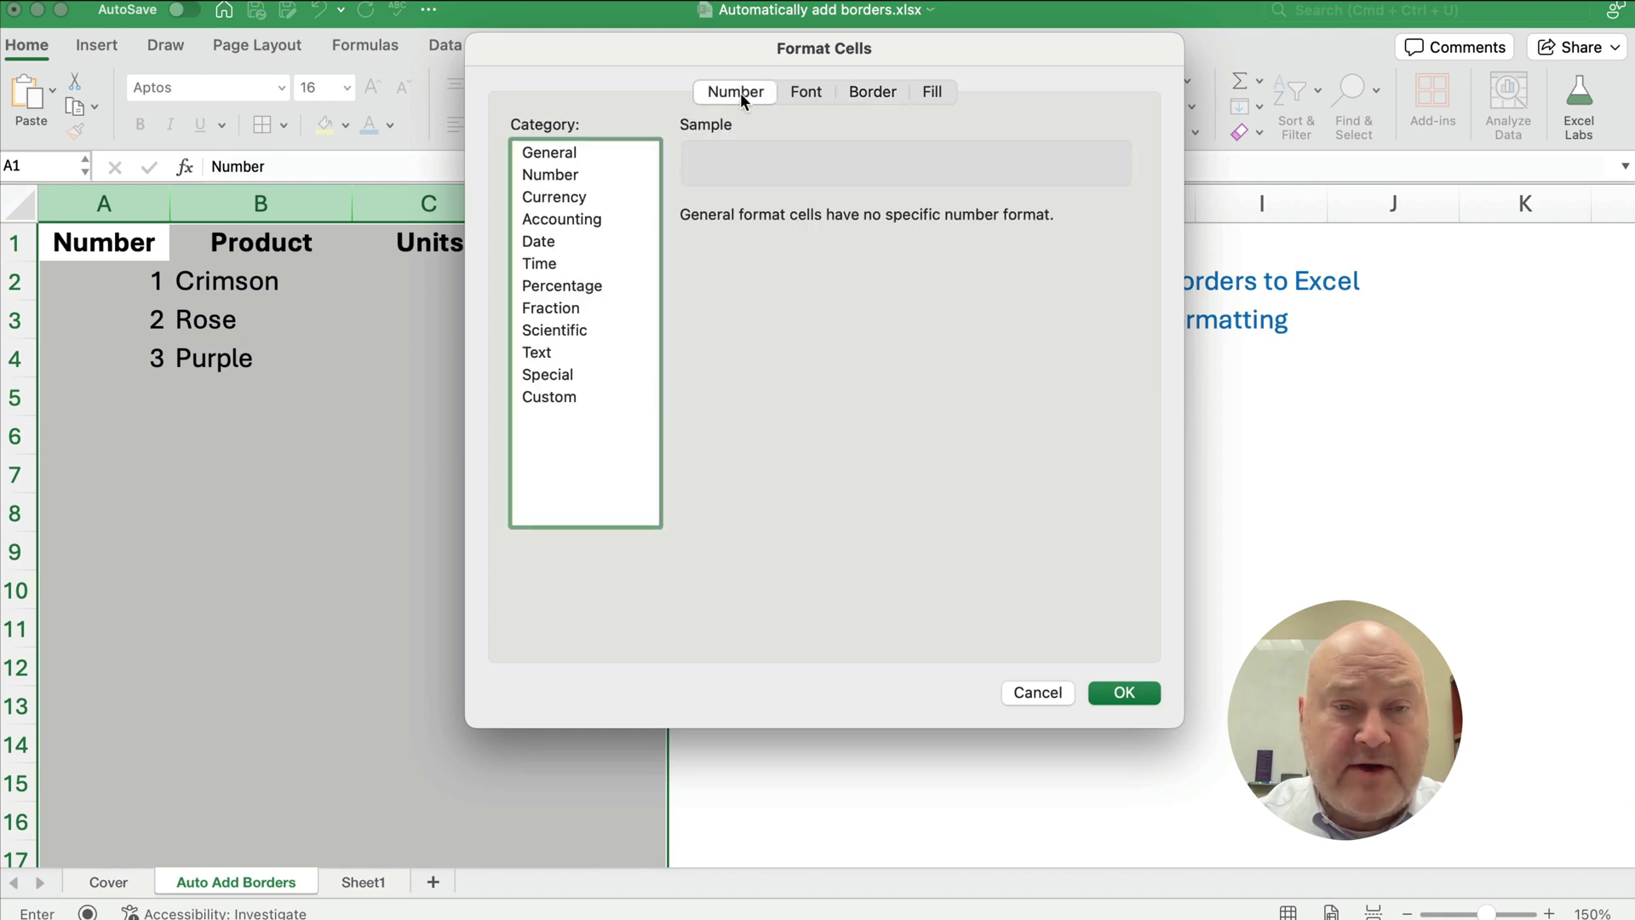
pyautogui.click(807, 90)
pyautogui.click(874, 90)
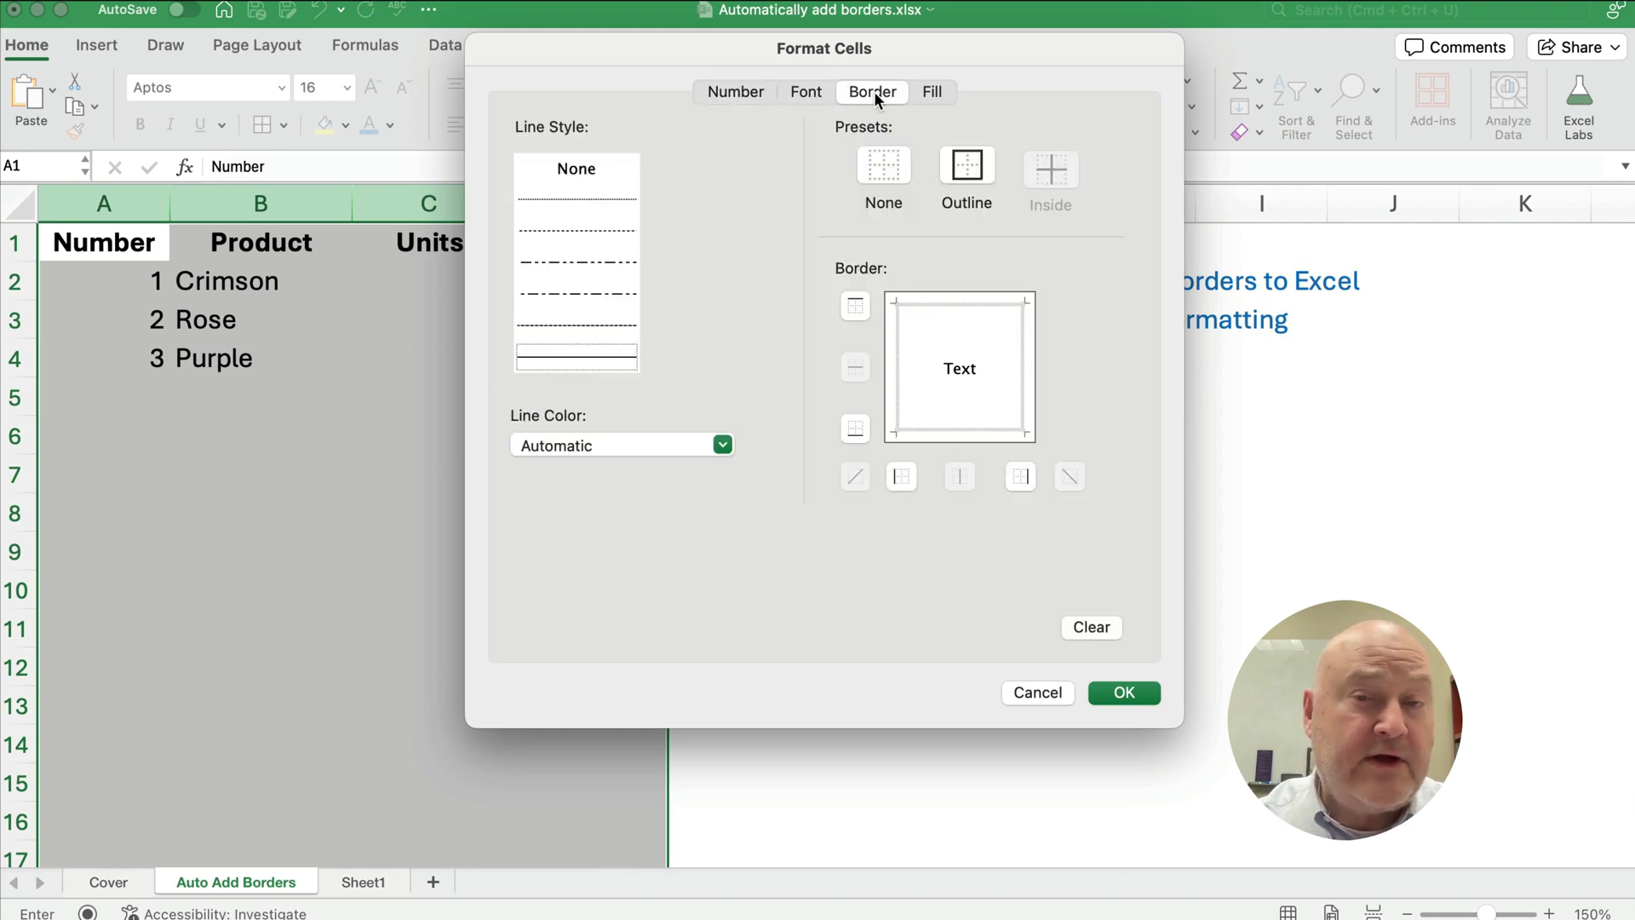
pyautogui.click(973, 172)
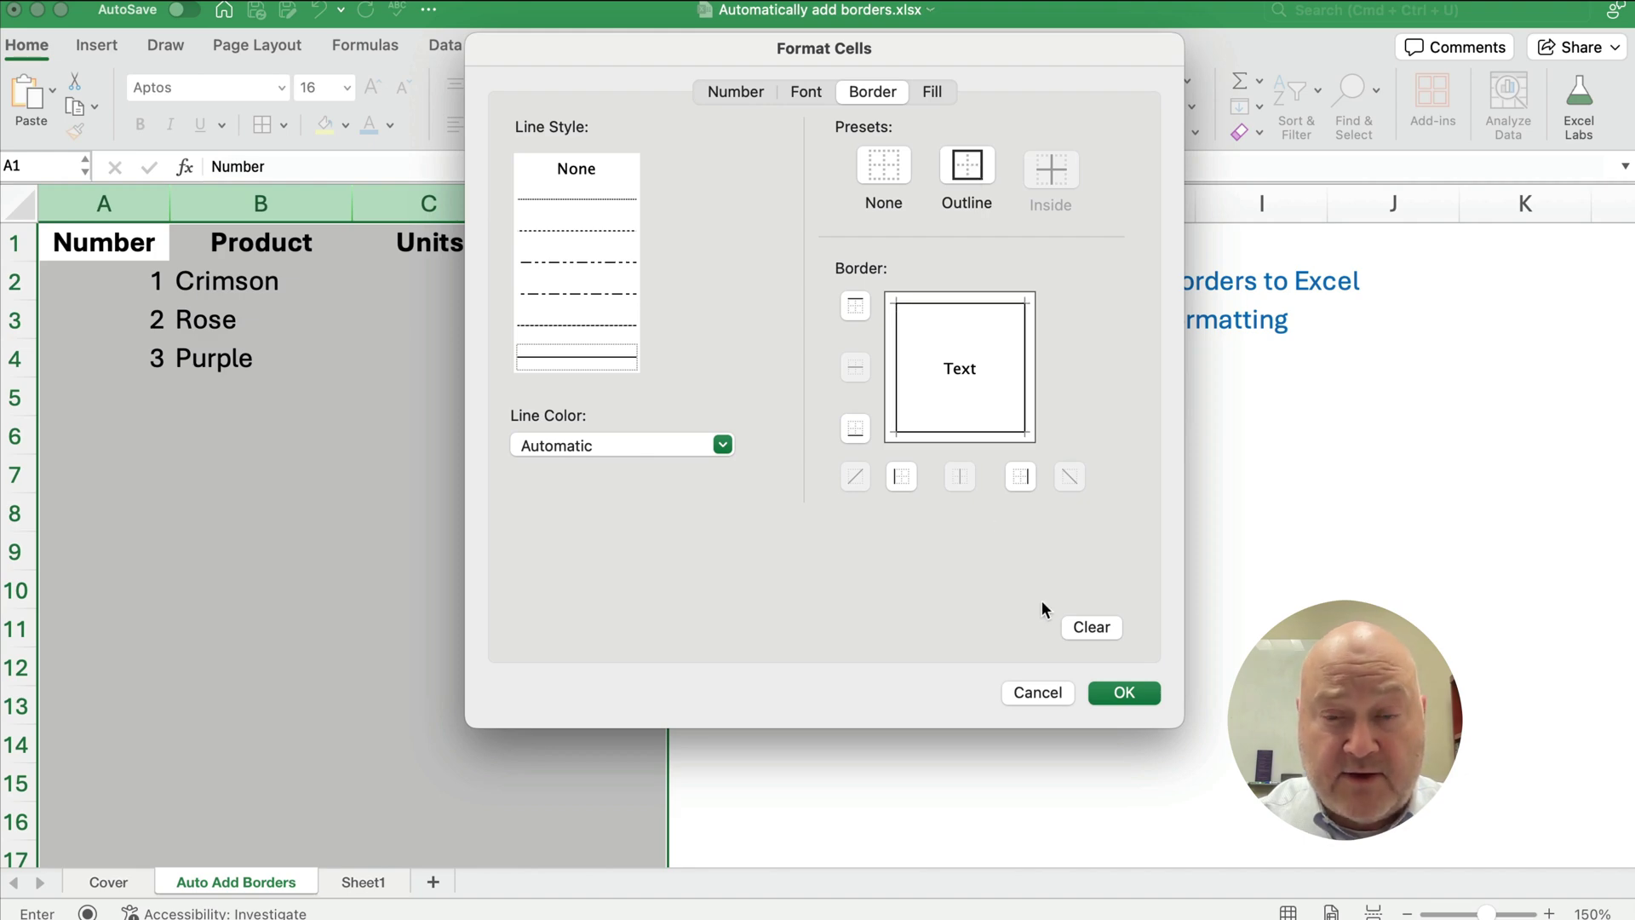
pyautogui.click(1122, 694)
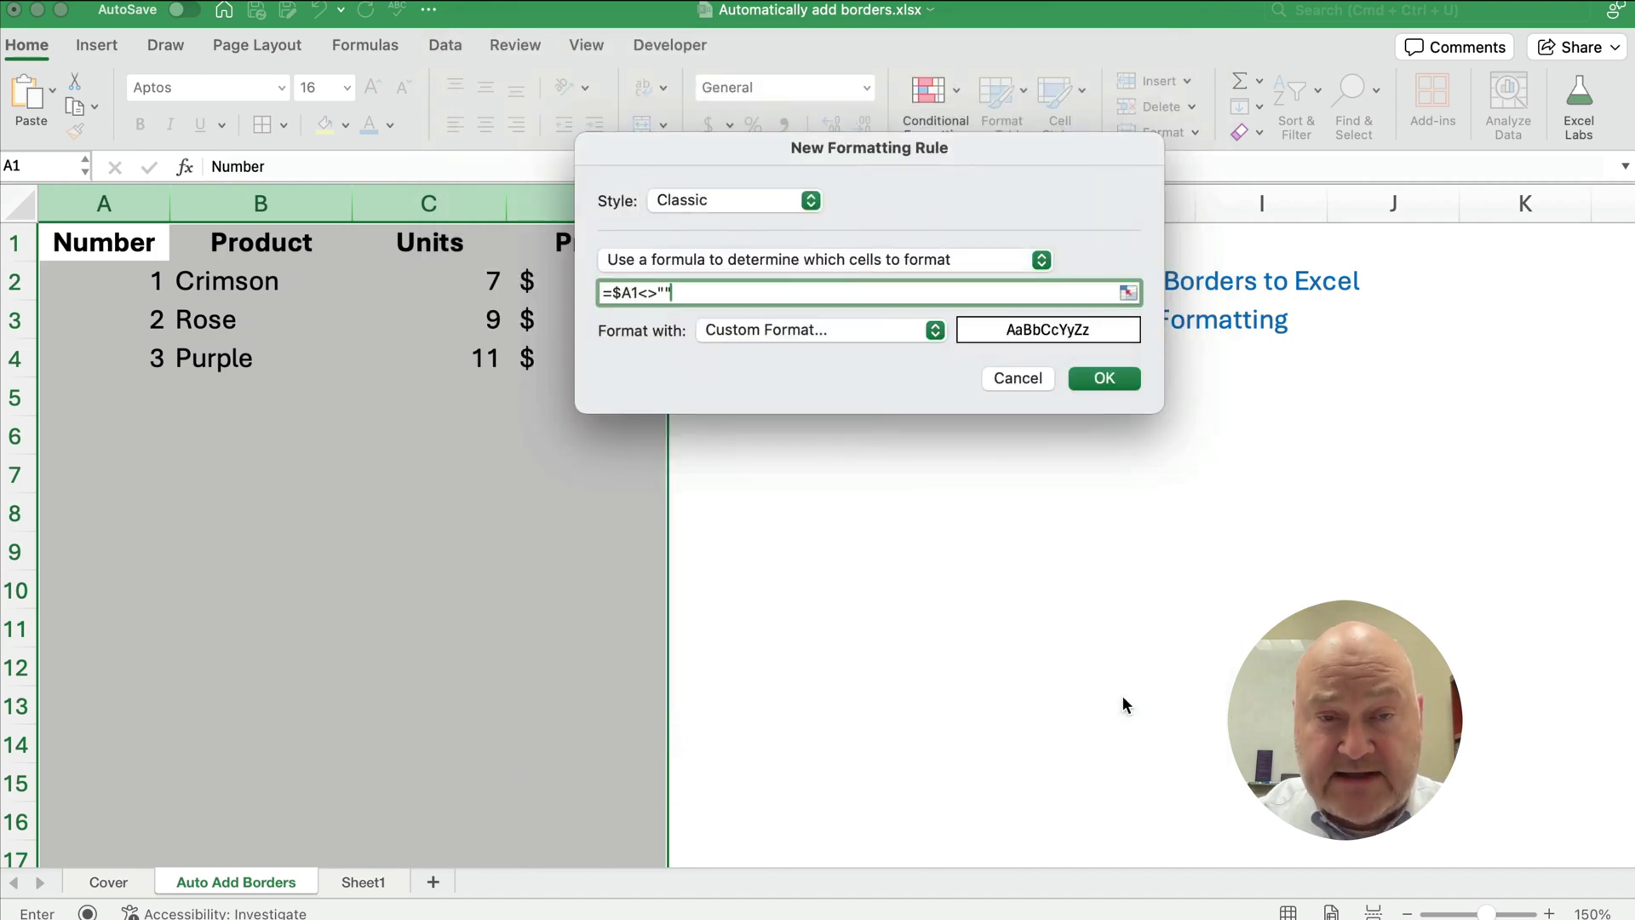
pyautogui.click(1101, 379)
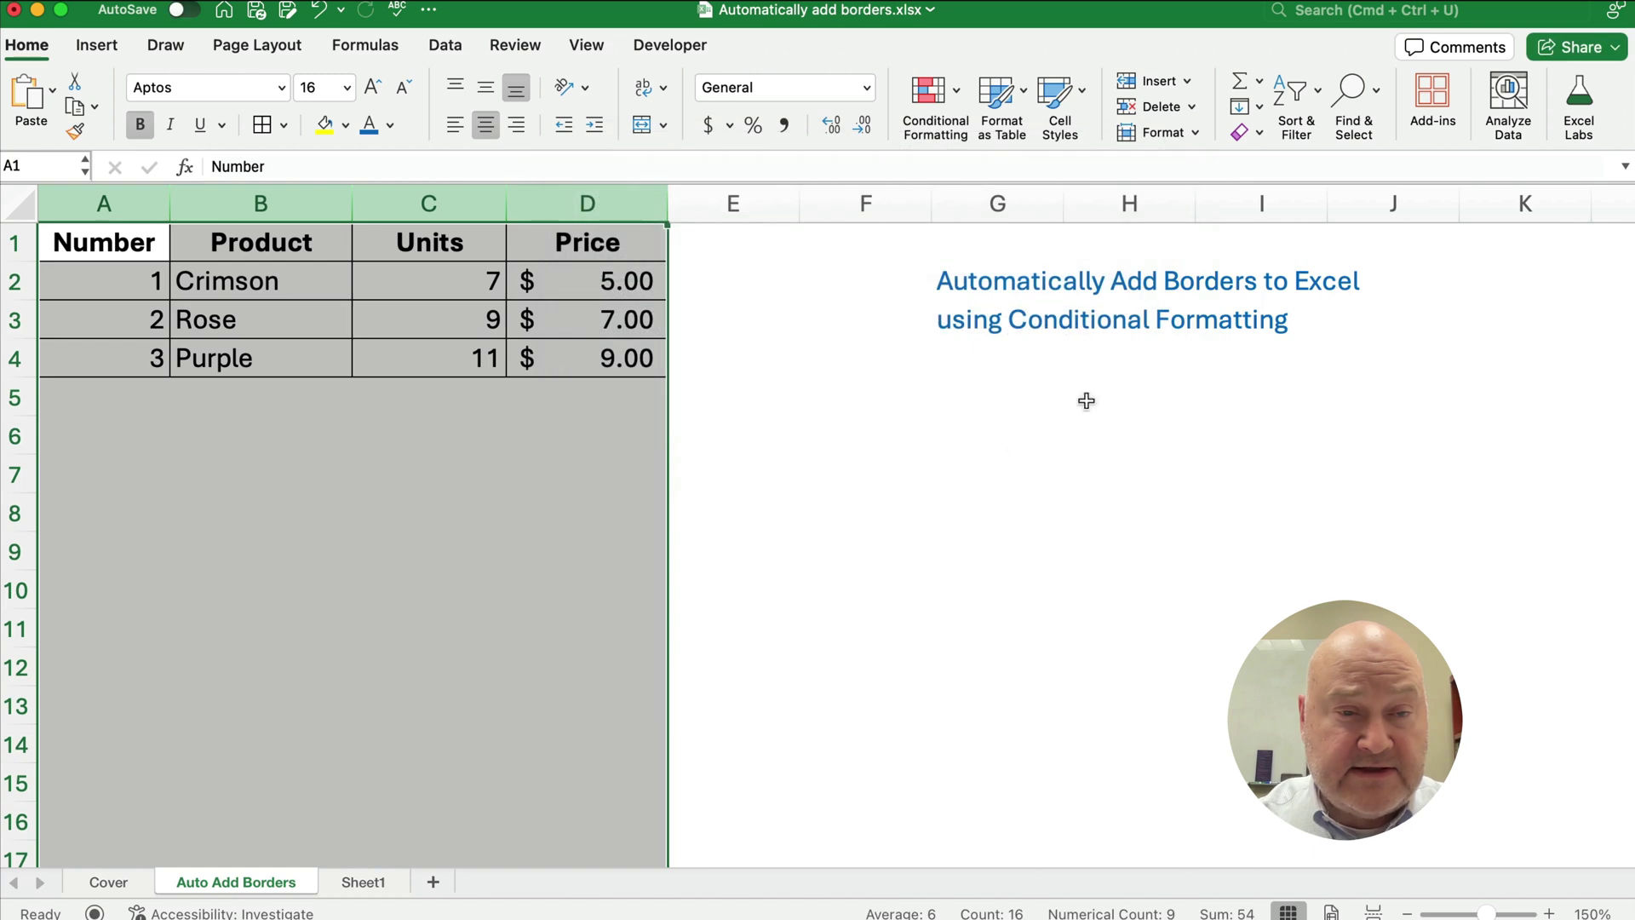
# - Enter 4, 5 and 6 in A5:A7
pyautogui.click(217, 466)
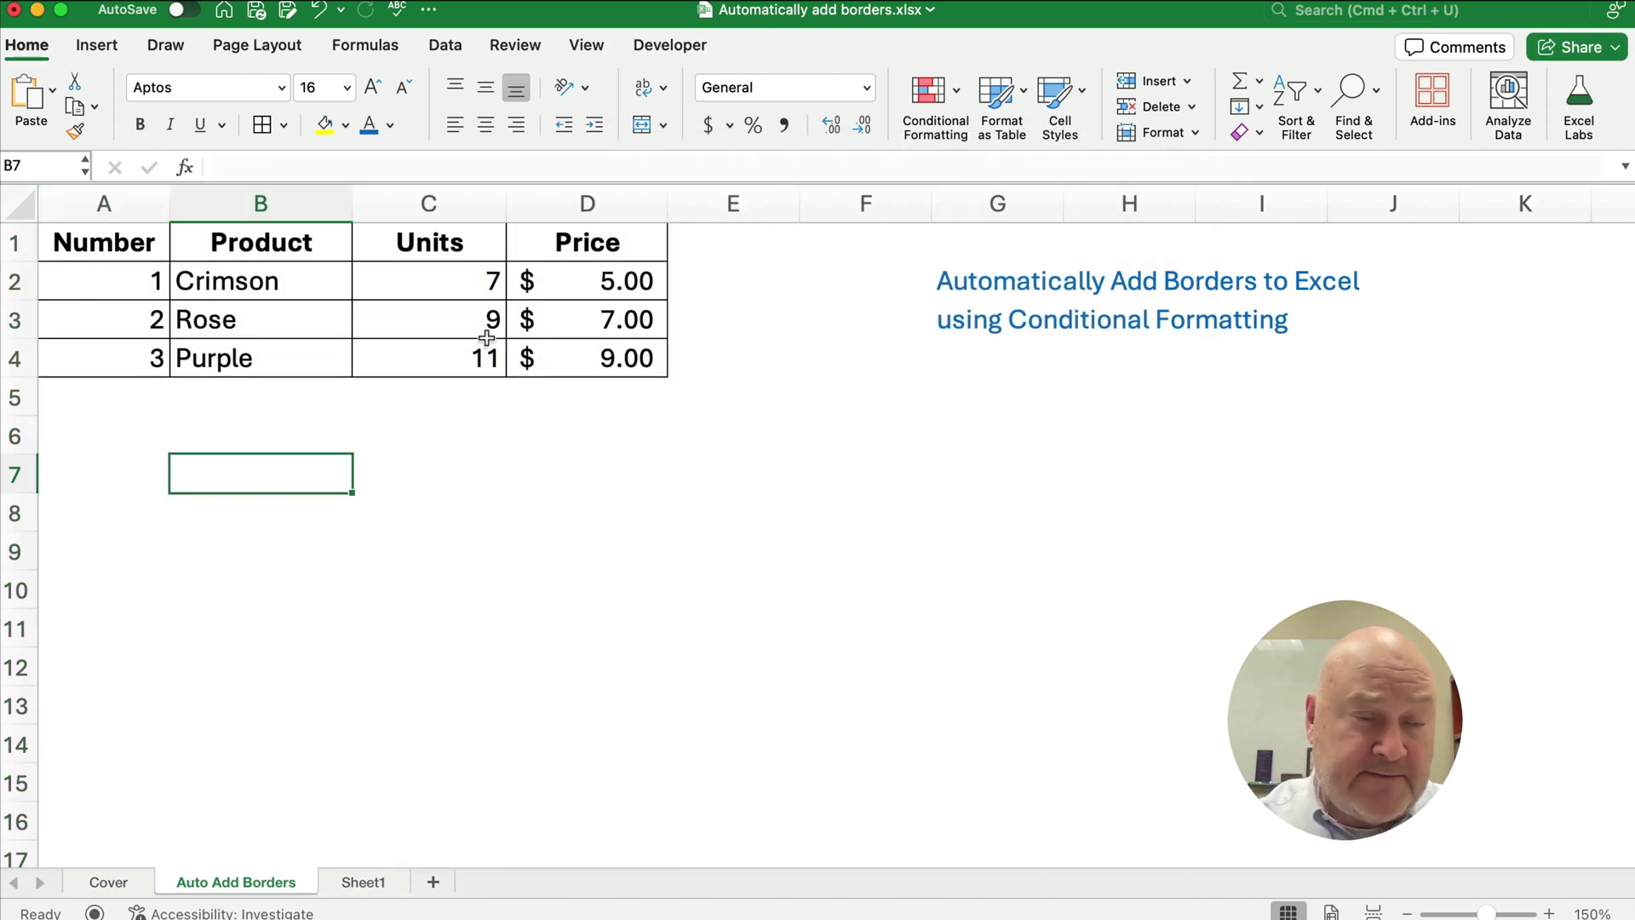
pyautogui.click(146, 398)
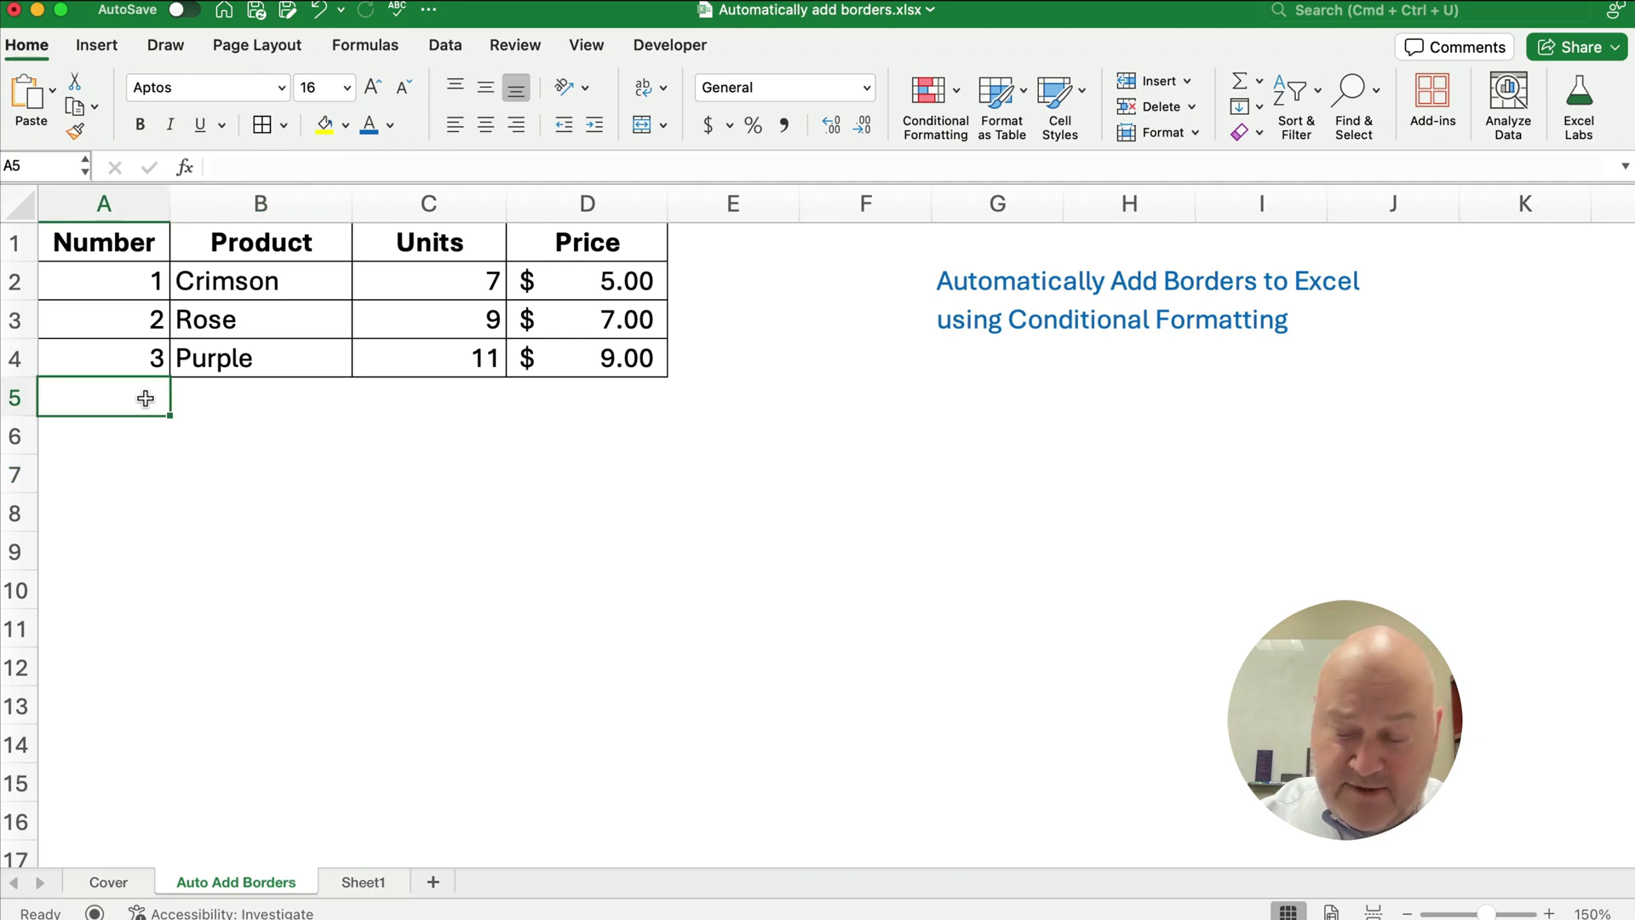
pyautogui.write('4')
pyautogui.press('Return')
pyautogui.write('5')
pyautogui.press('Return')
pyautogui.write('6')
pyautogui.press('Return')
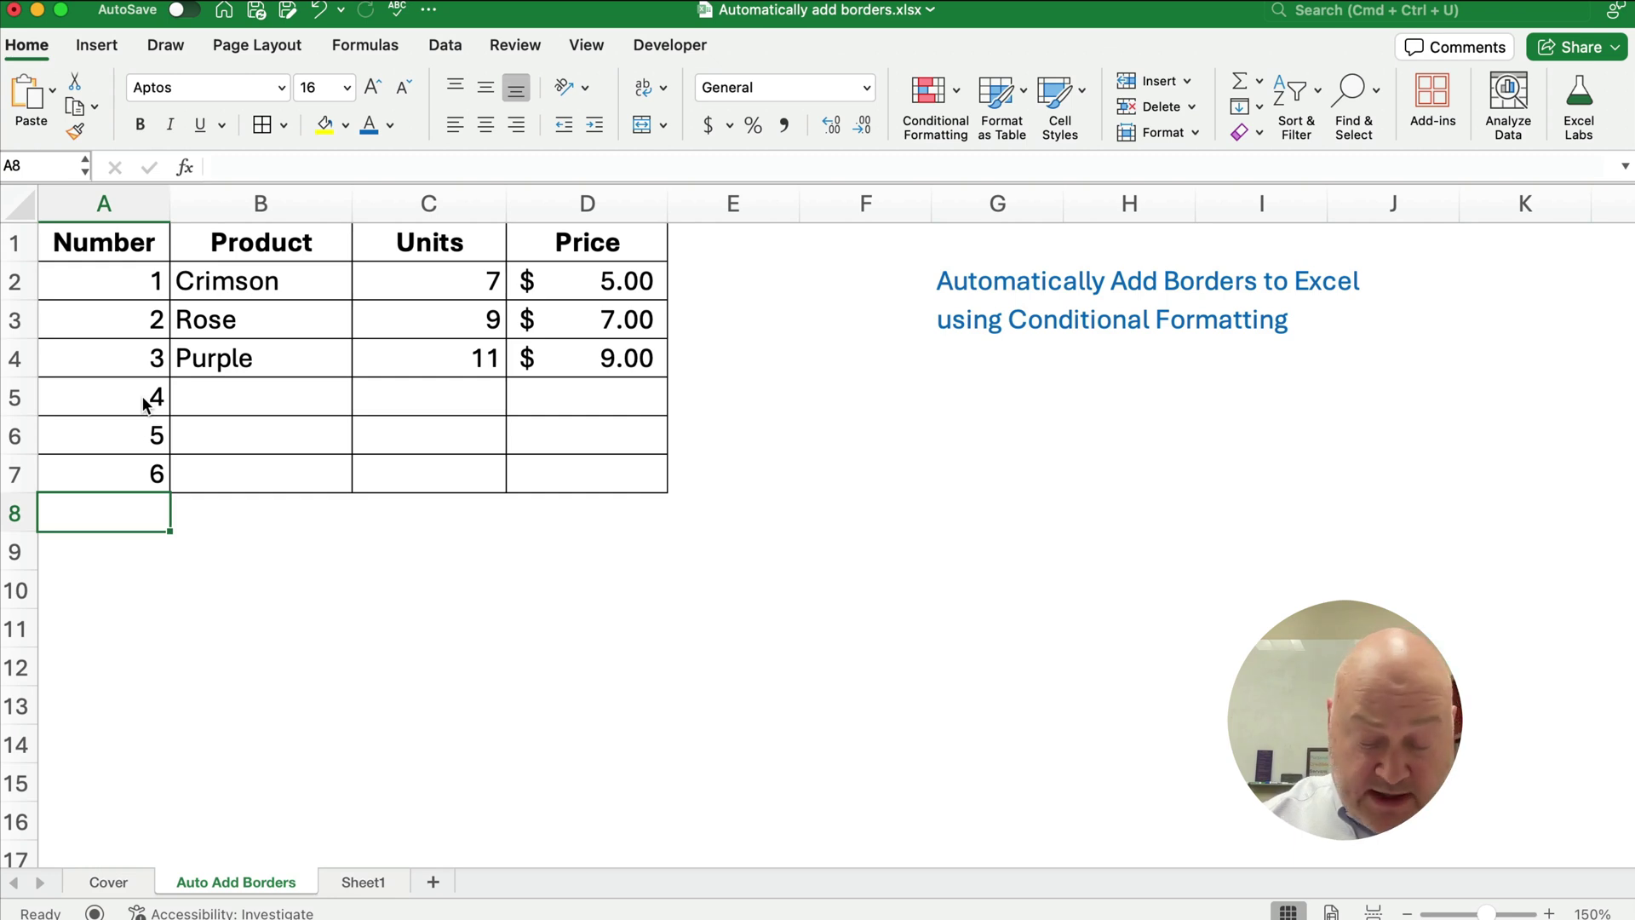
# - Enter yes in A8 and TRUE in A9
pyautogui.write('yes')
pyautogui.press('Return')
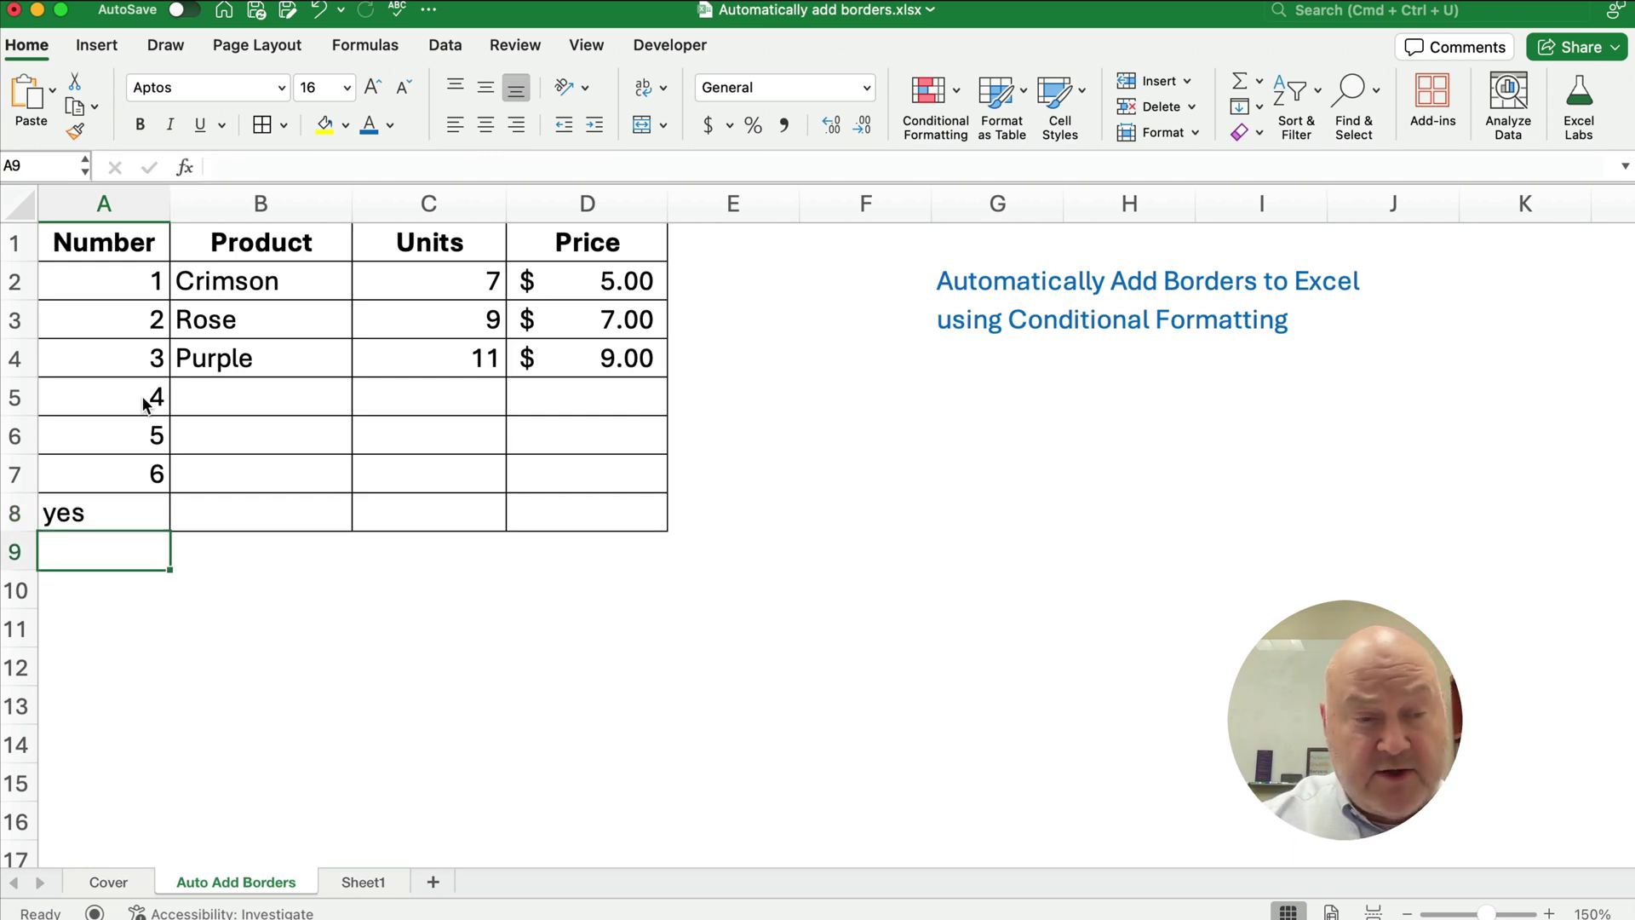
pyautogui.write('T')
pyautogui.press('BackSpace')
pyautogui.write('t')
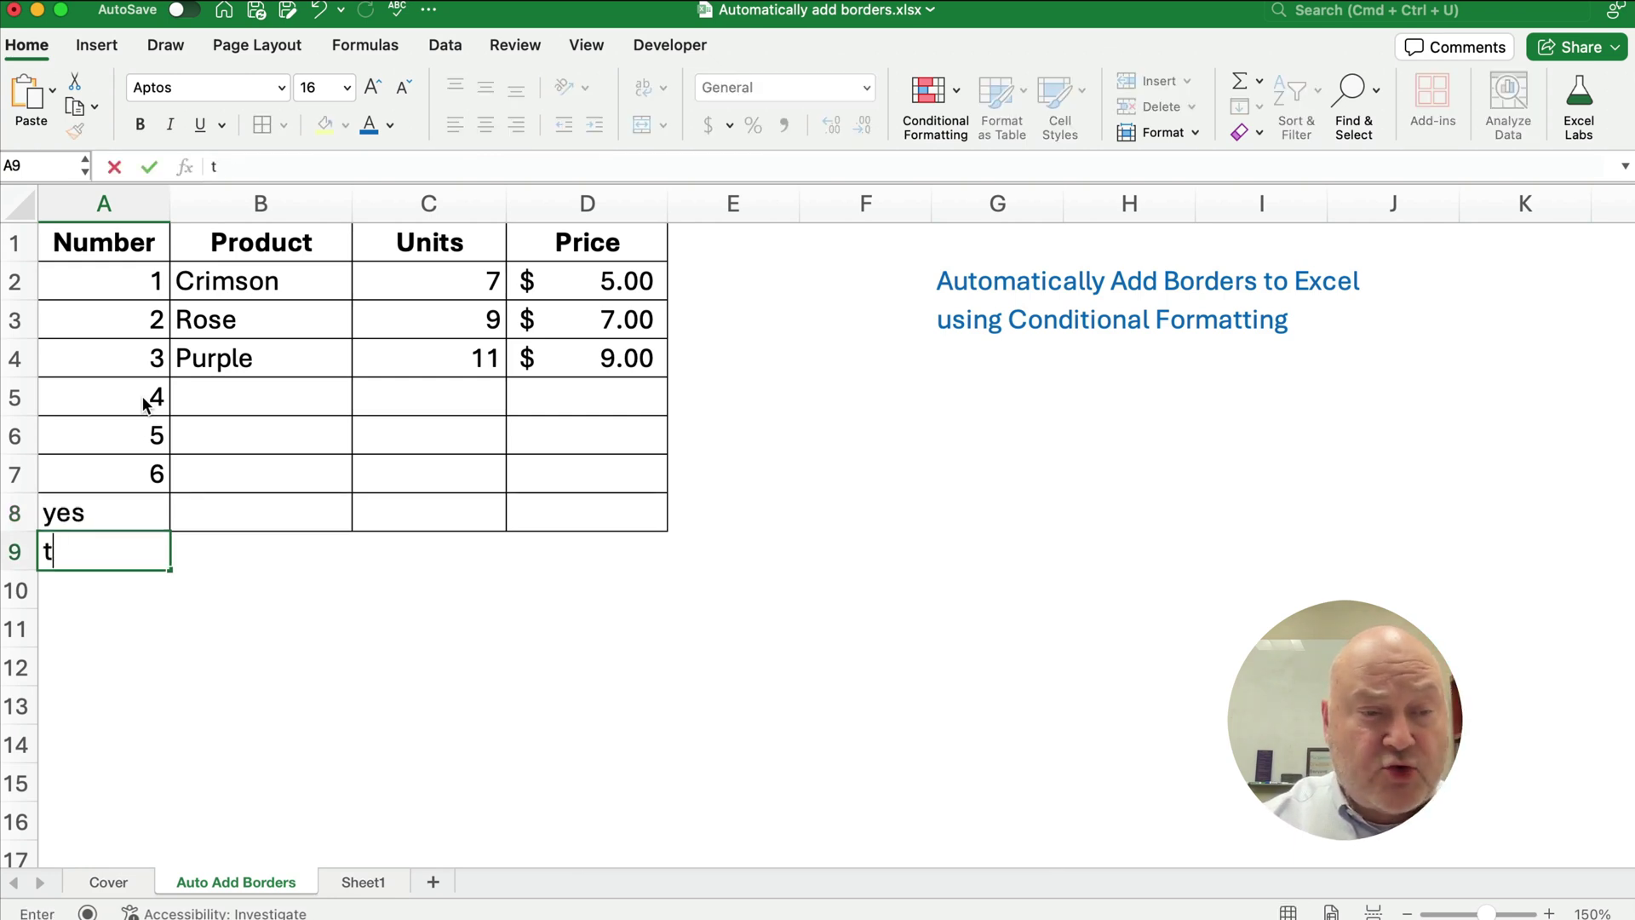
pyautogui.write('rue')
pyautogui.press('Return')
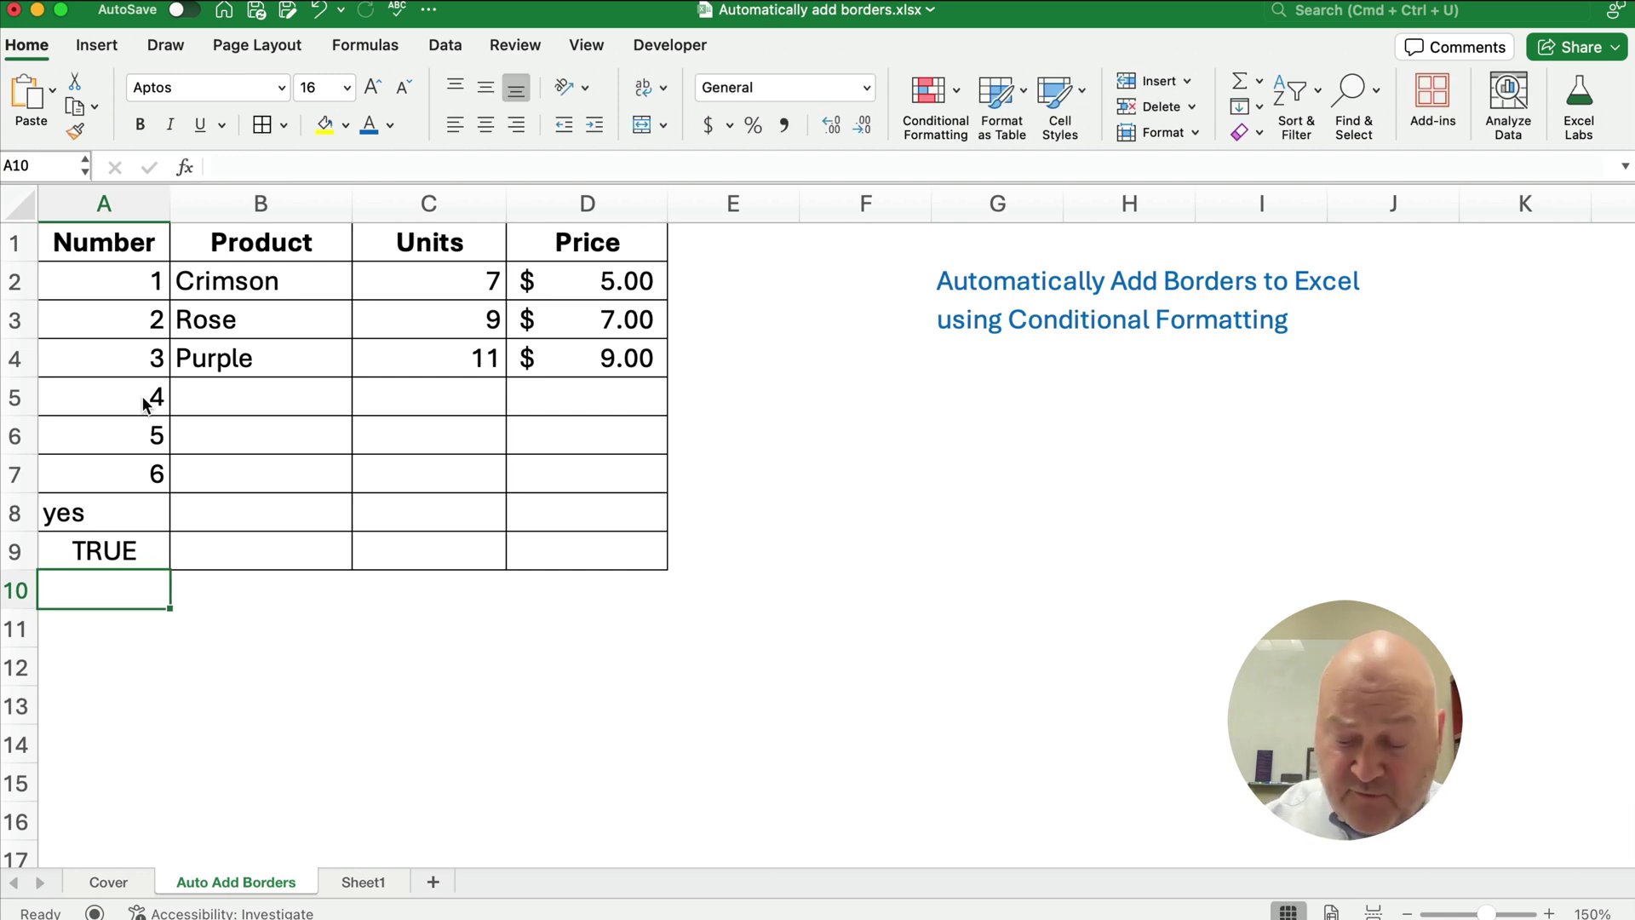
# - Enter the formula =A5 in A10
pyautogui.write('=')
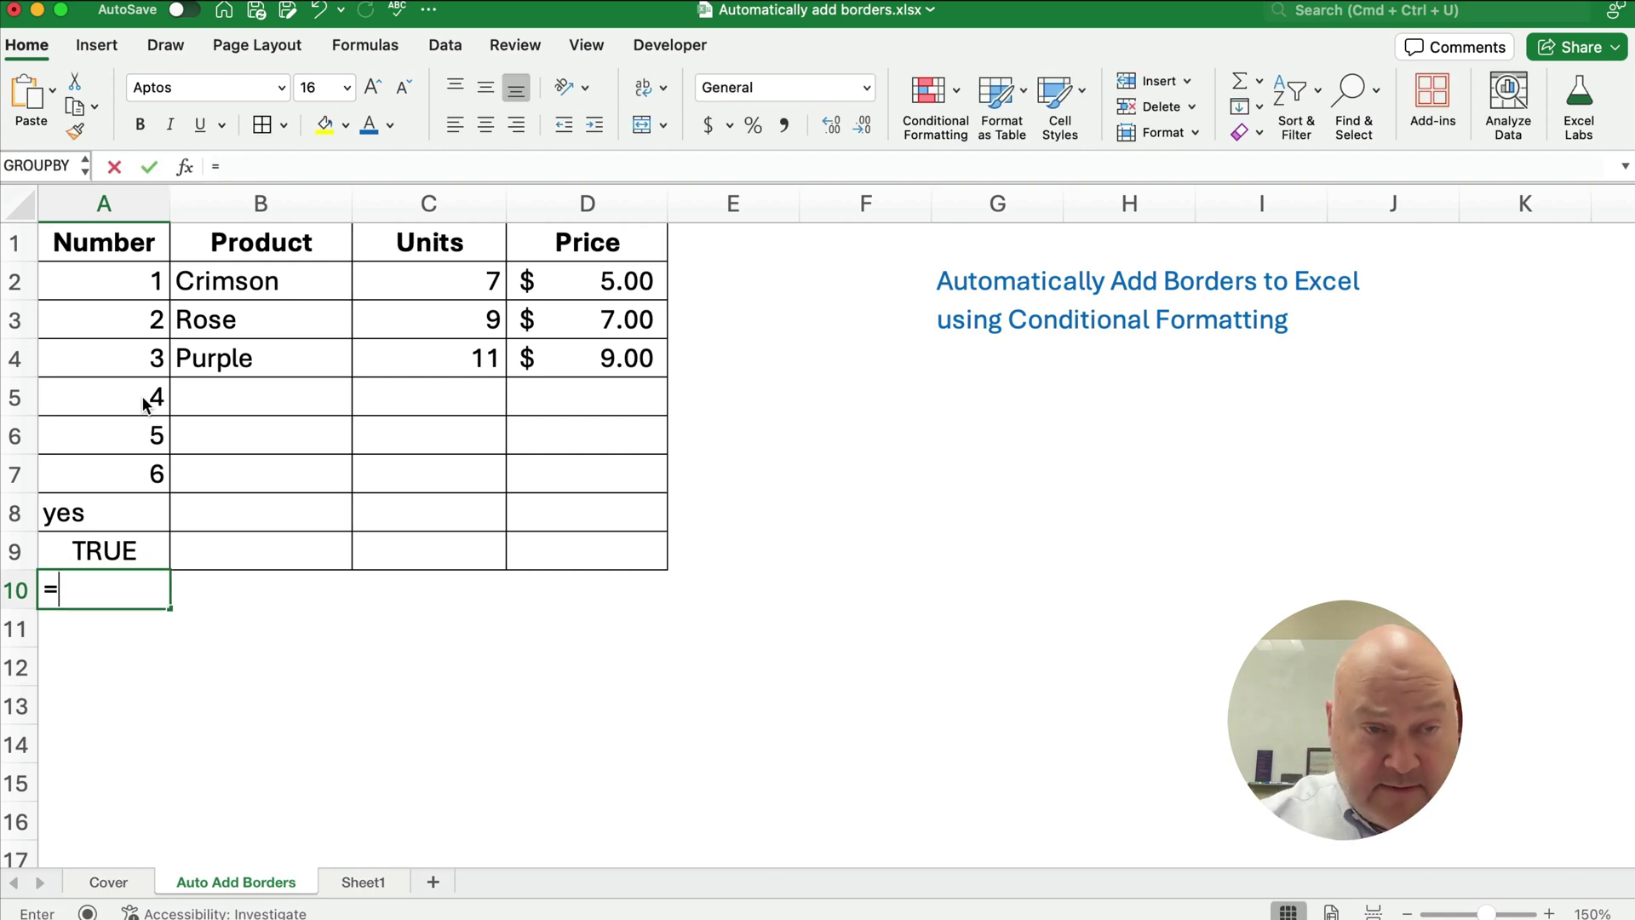
pyautogui.click(141, 400)
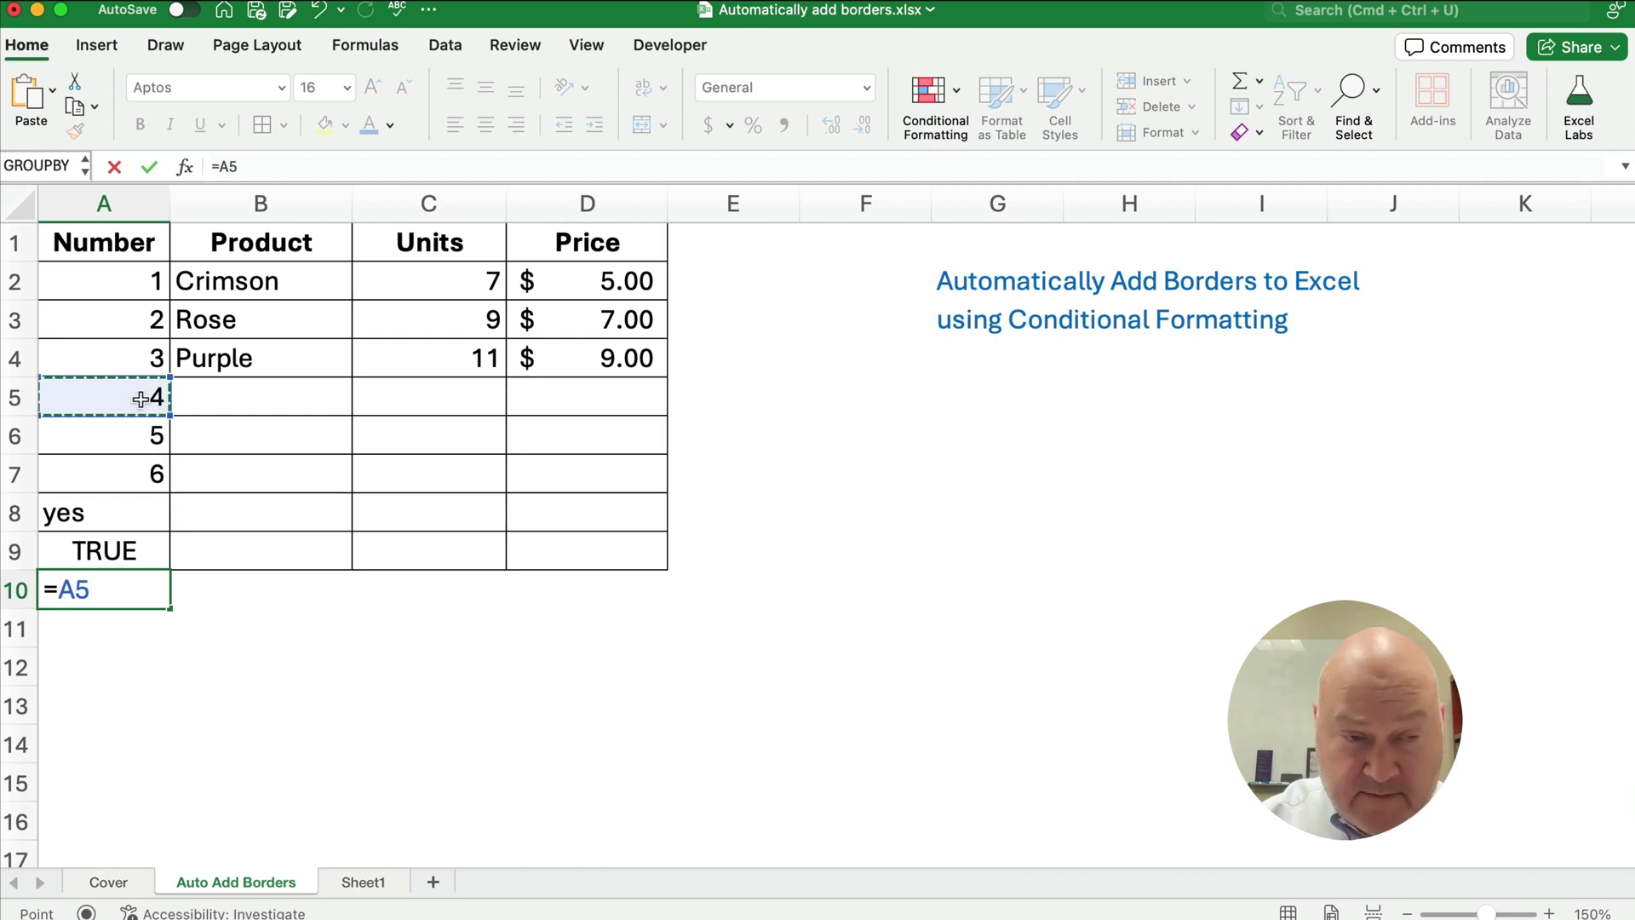
pyautogui.press('Return')
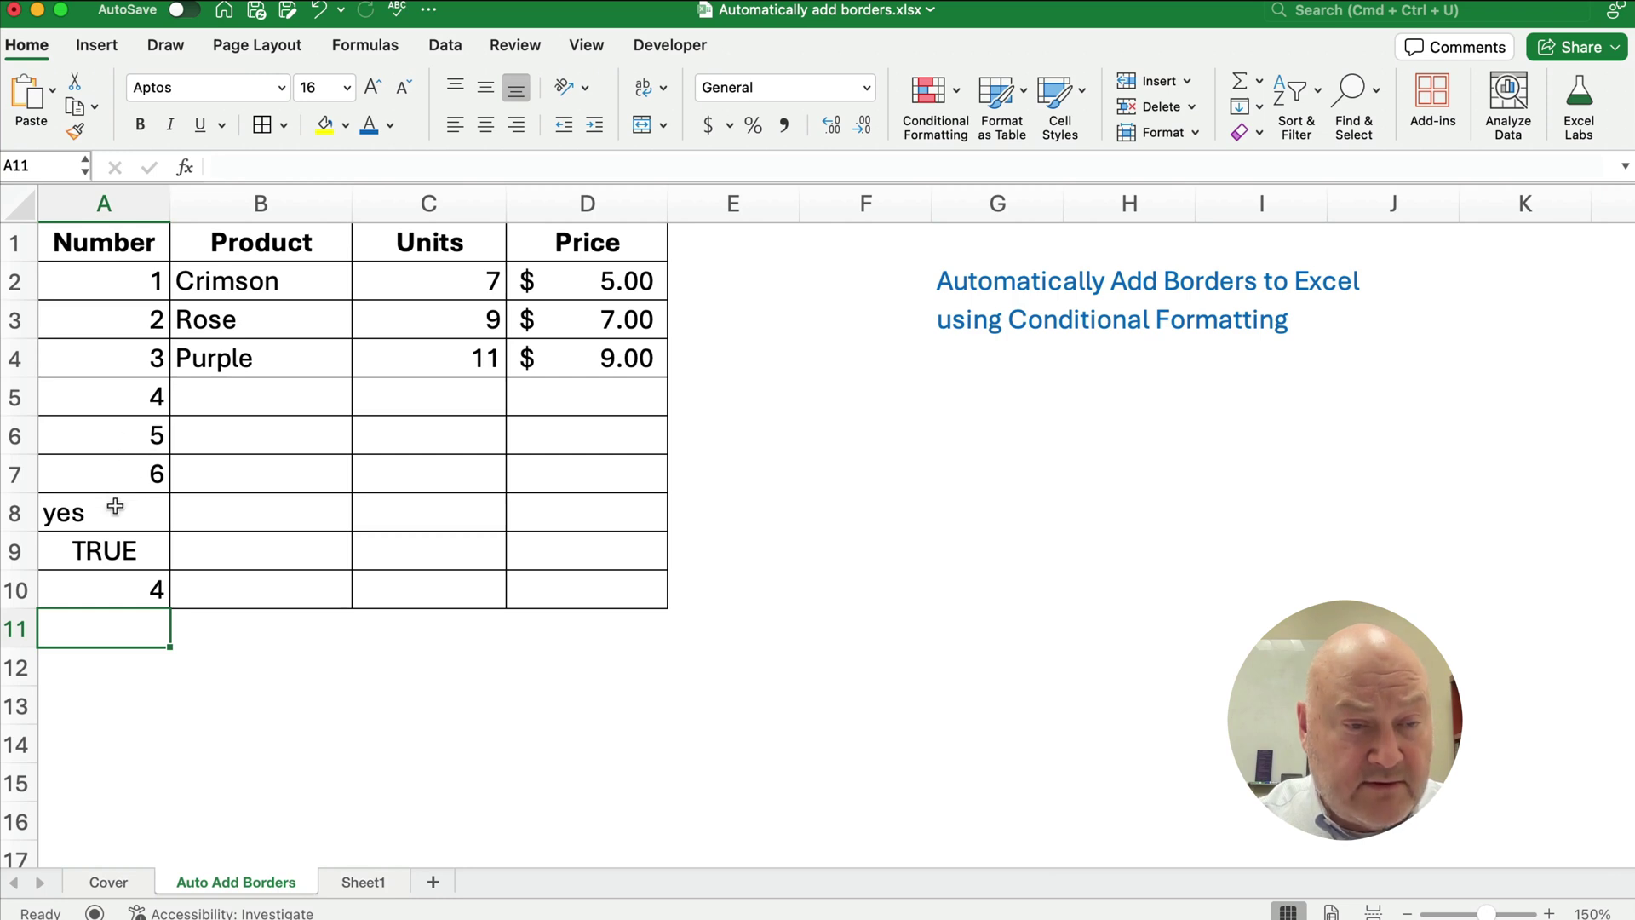
# - Clear the entries in A10, A9, A8, A7 and A6
pyautogui.click(106, 588)
pyautogui.press('Delete')
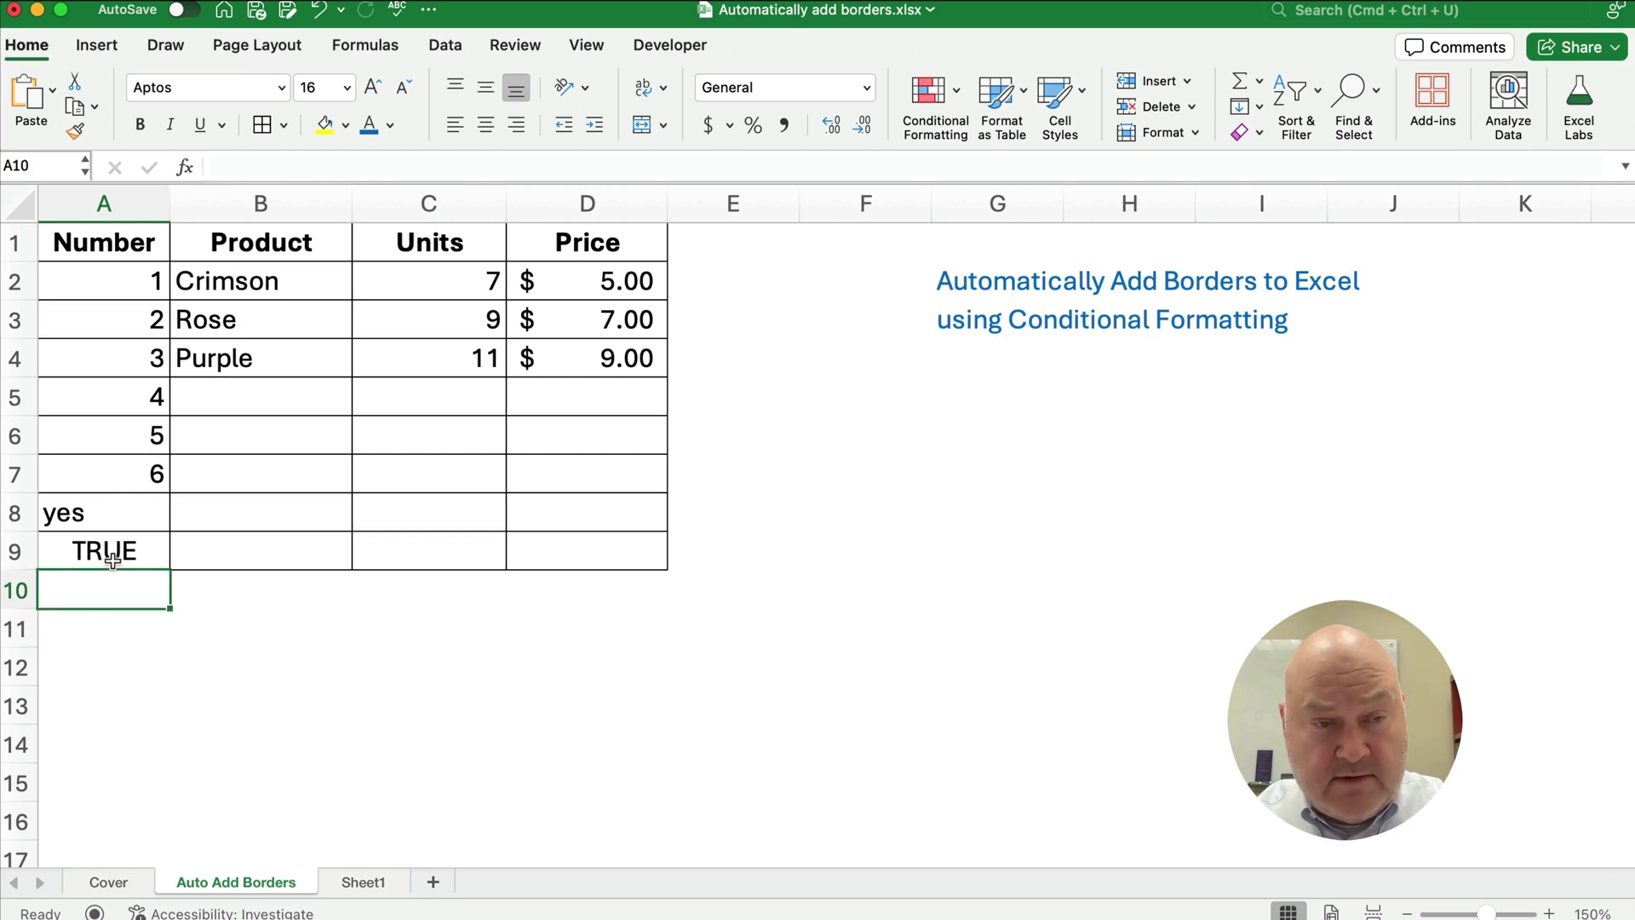
pyautogui.click(109, 550)
pyautogui.press('Delete')
pyautogui.click(116, 511)
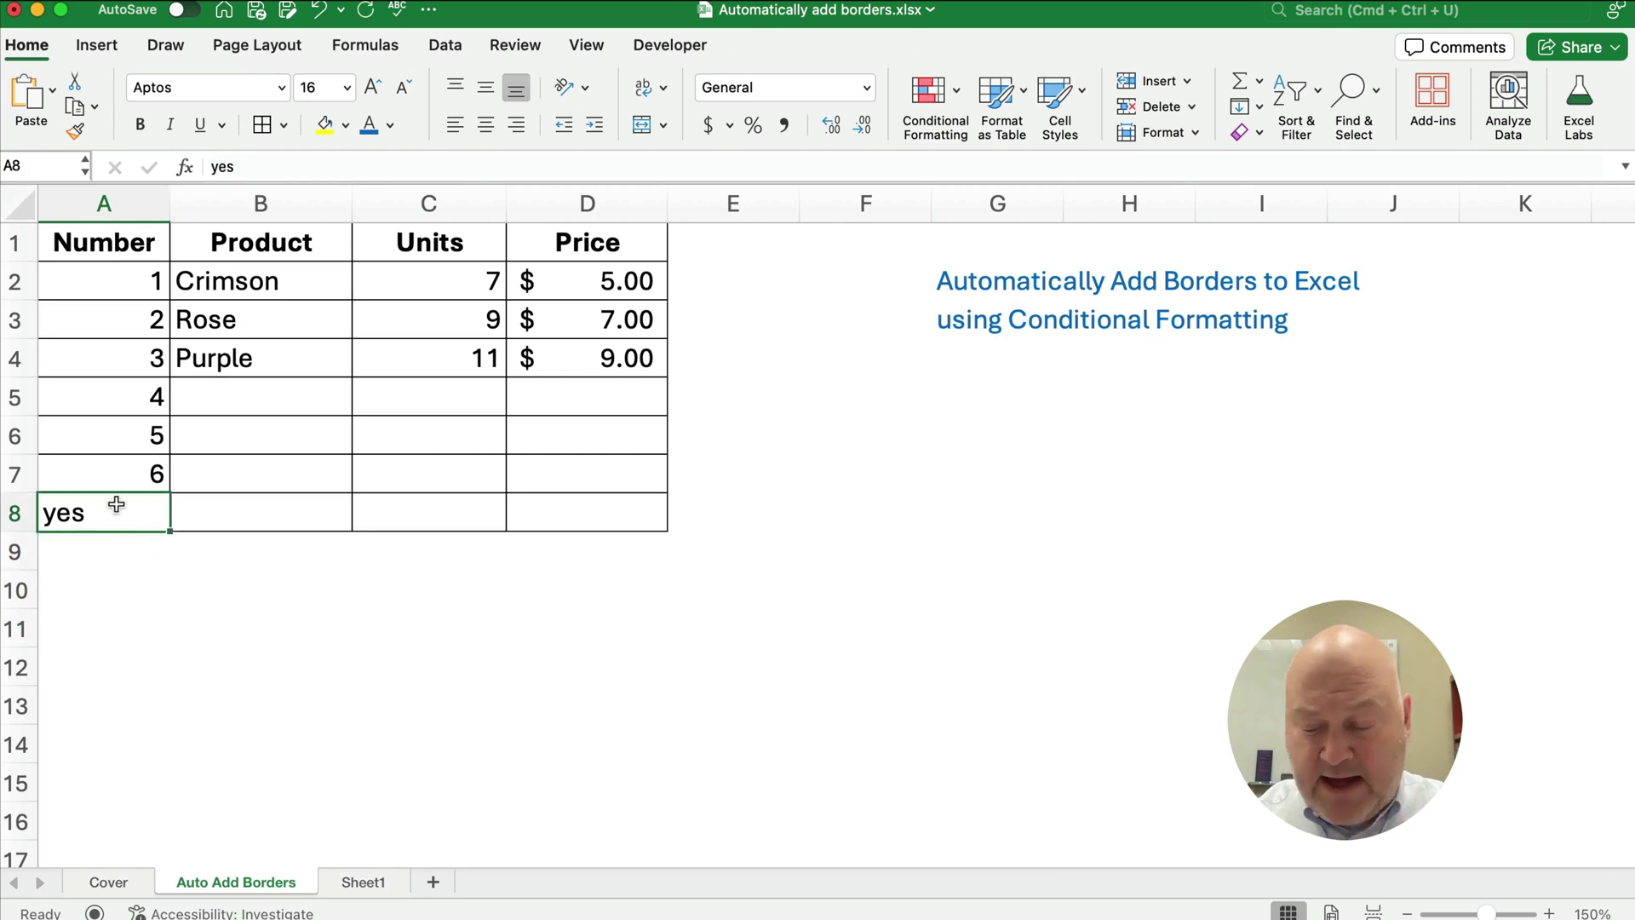
pyautogui.press('Delete')
pyautogui.click(145, 628)
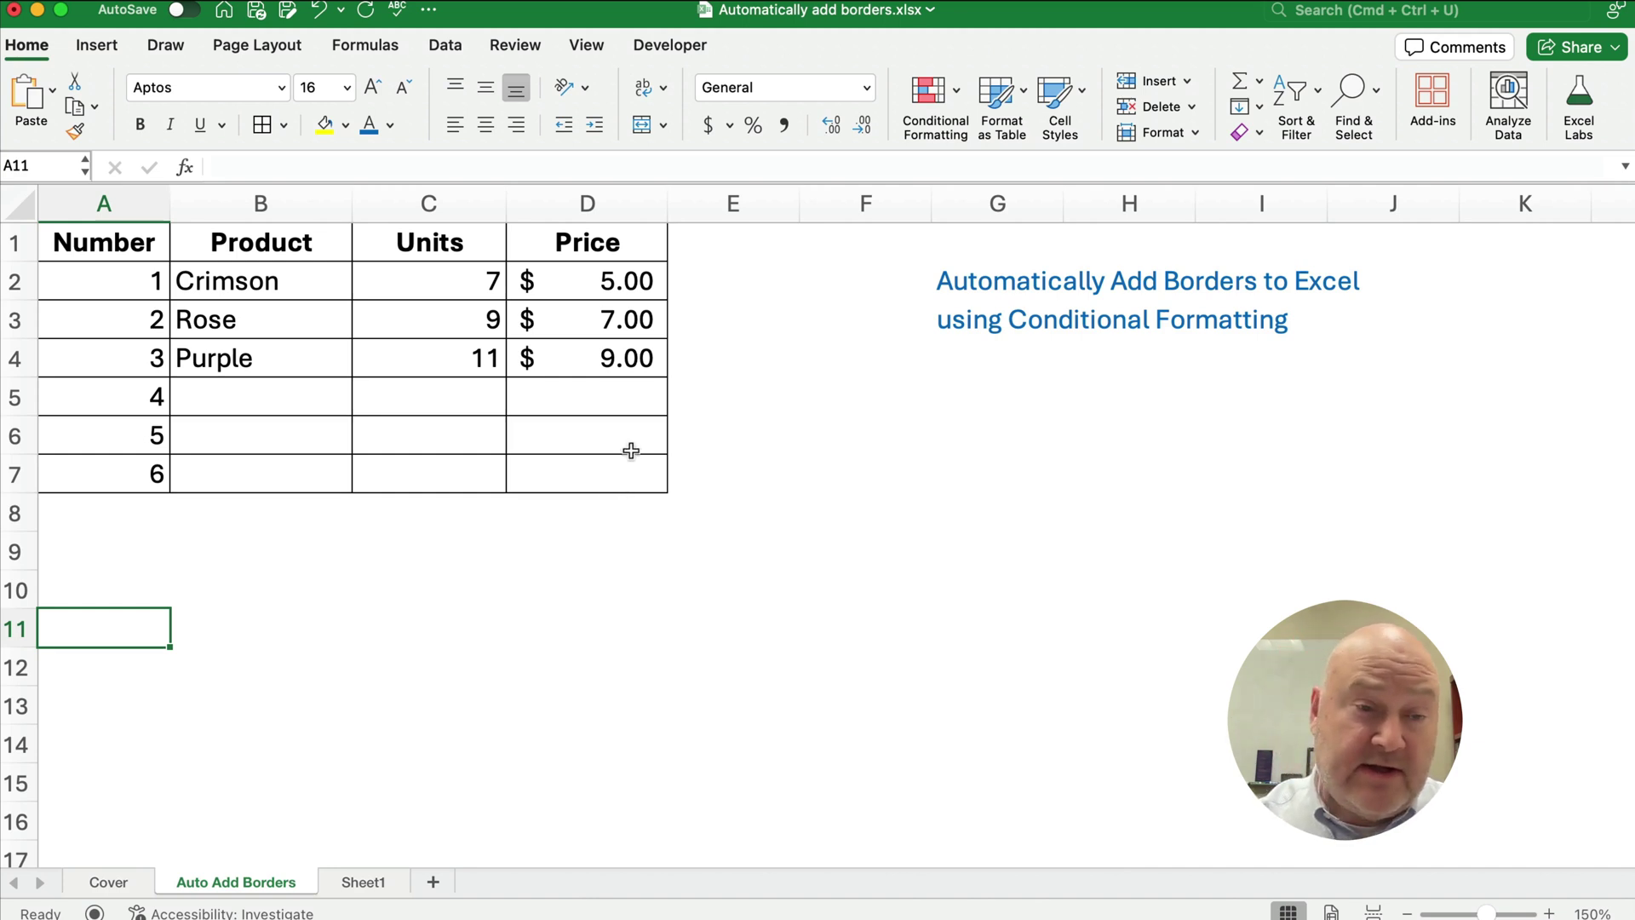
pyautogui.click(102, 477)
pyautogui.press('Delete')
pyautogui.click(133, 436)
pyautogui.press('Delete')
pyautogui.click(220, 578)
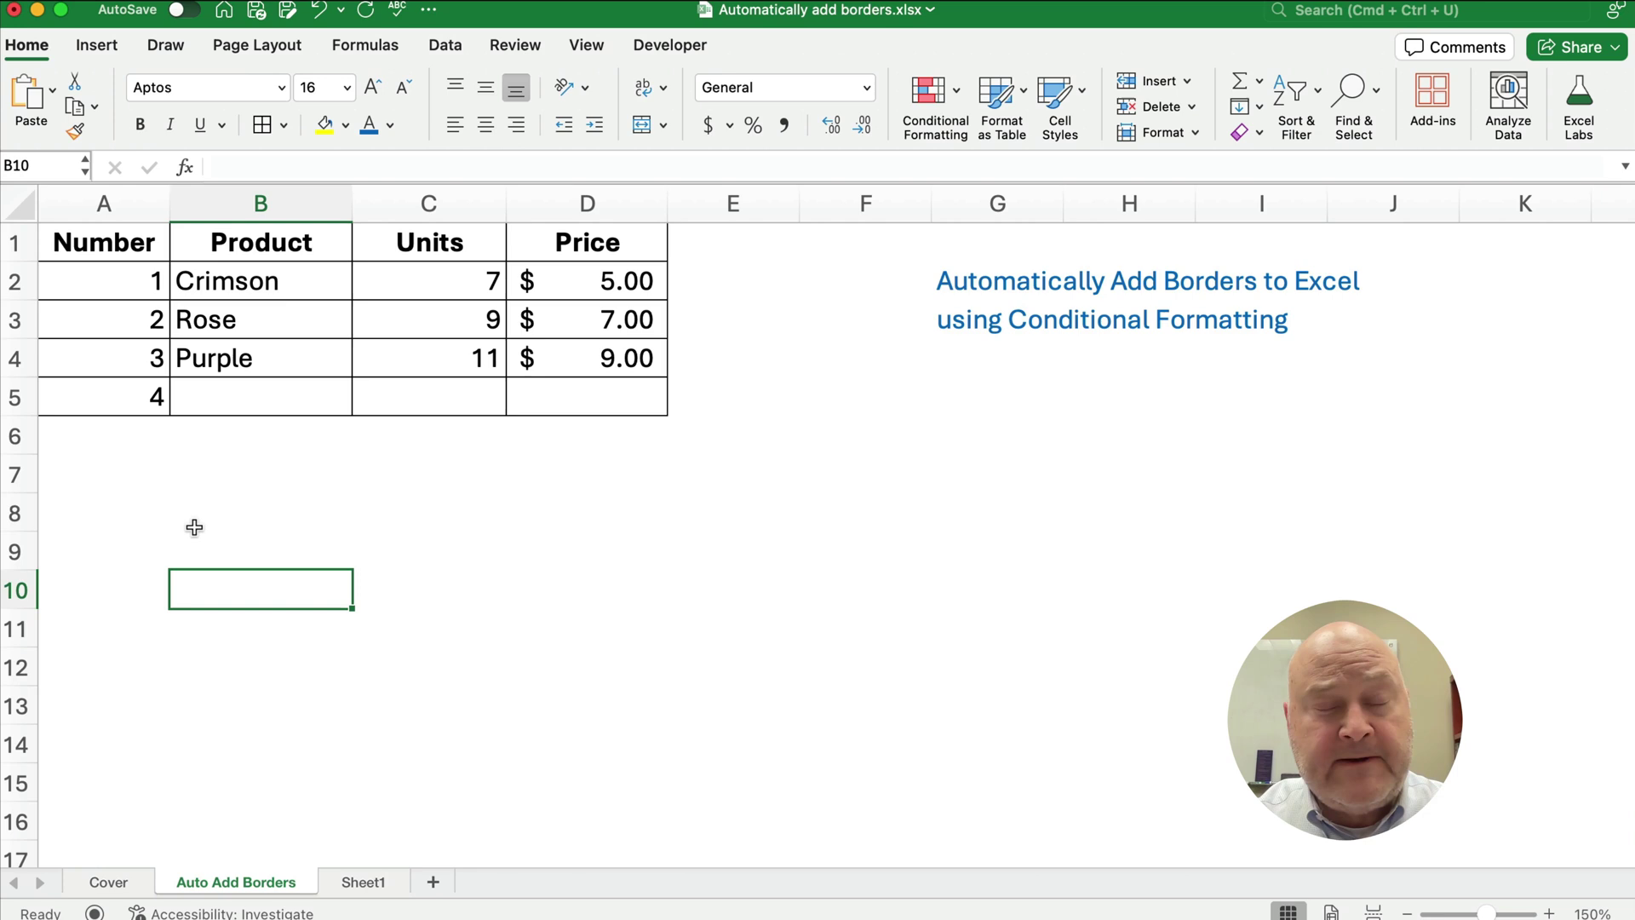